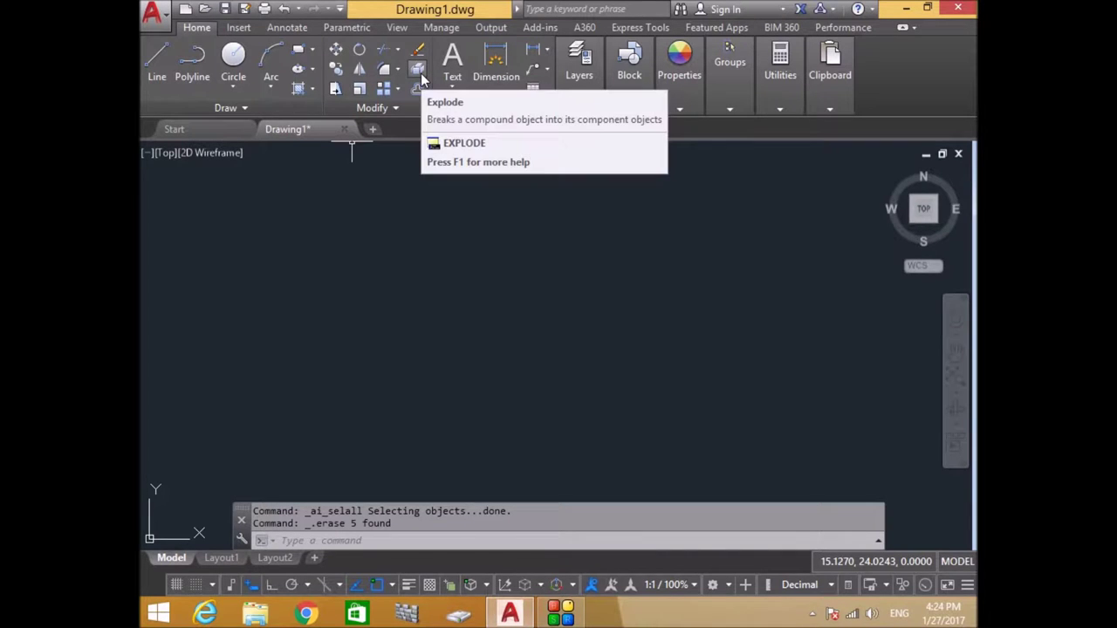
Step: Draw a rectangle left of centre, then look at the rectangle and polygon shape choices
left_click(298, 49)
left_click(301, 240)
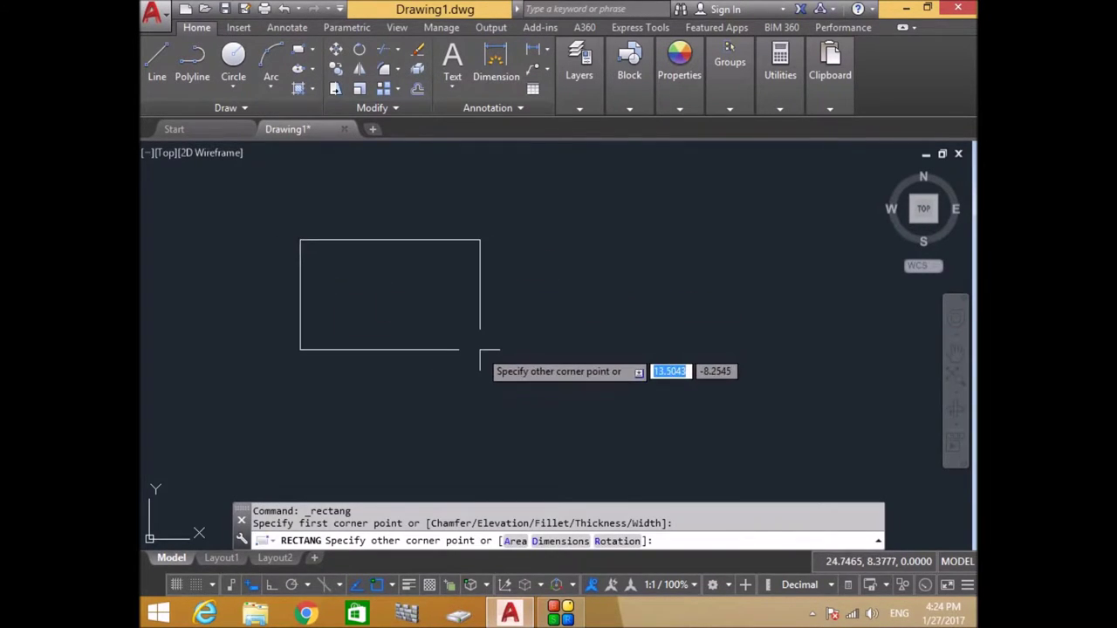
left_click(481, 353)
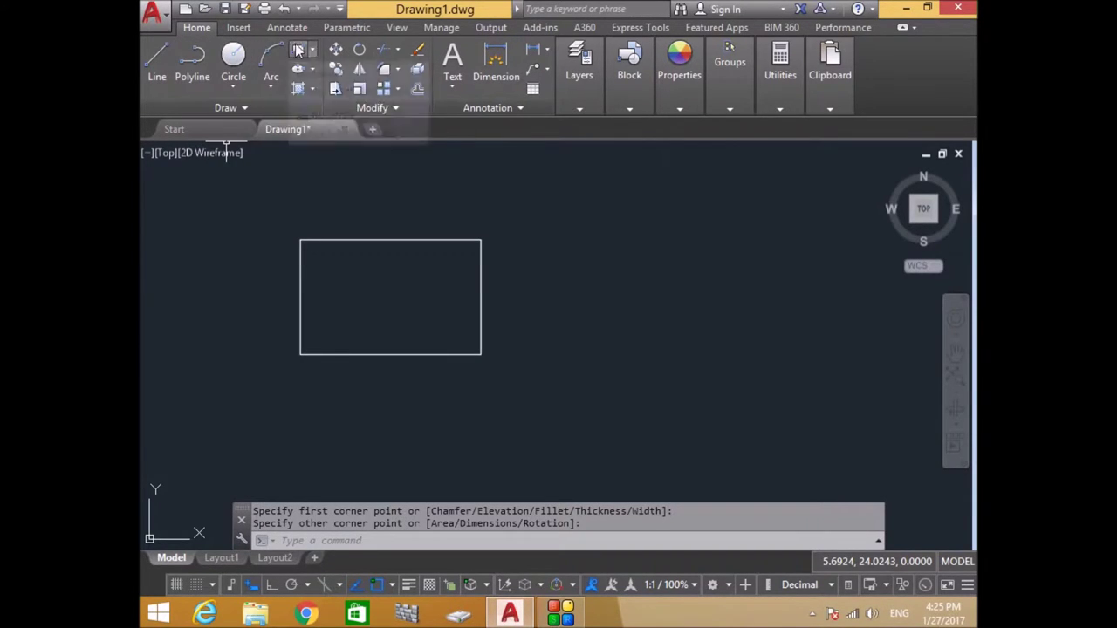
left_click(312, 51)
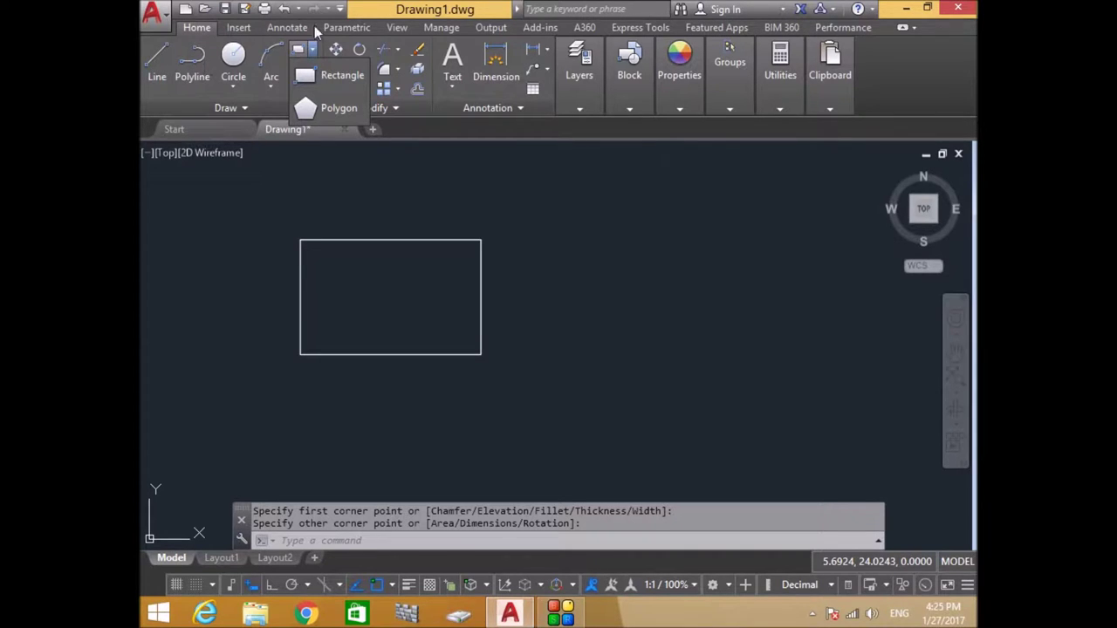
left_click(430, 8)
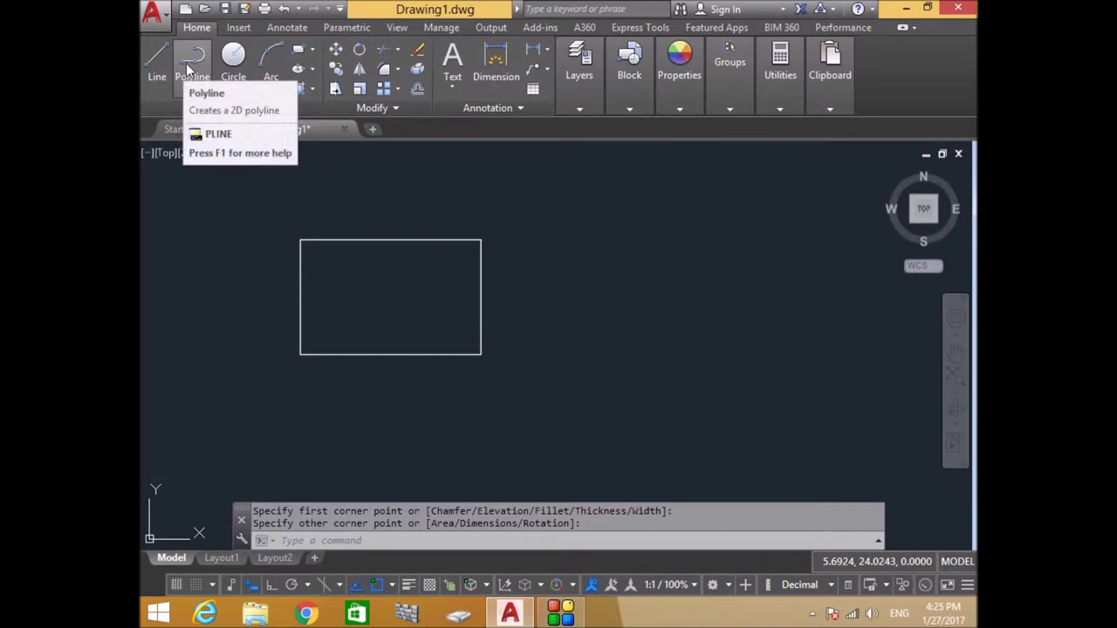
Step: Draw an open zigzag polyline right of the rectangle and select it to show it is one object
left_click(192, 71)
left_click(566, 236)
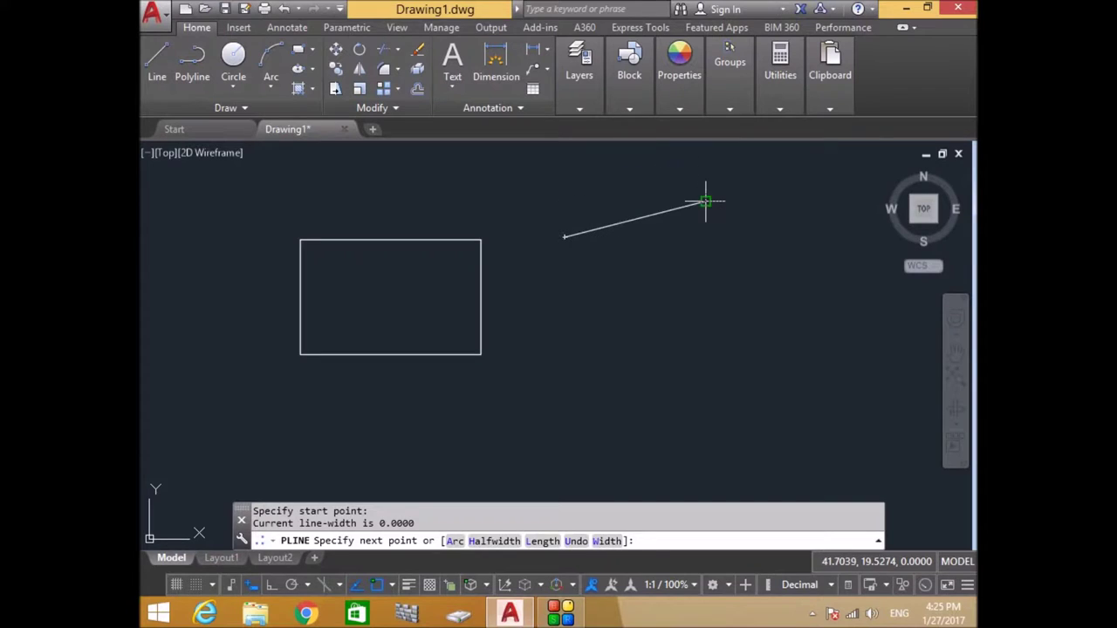
left_click(706, 203)
left_click(755, 316)
left_click(766, 332)
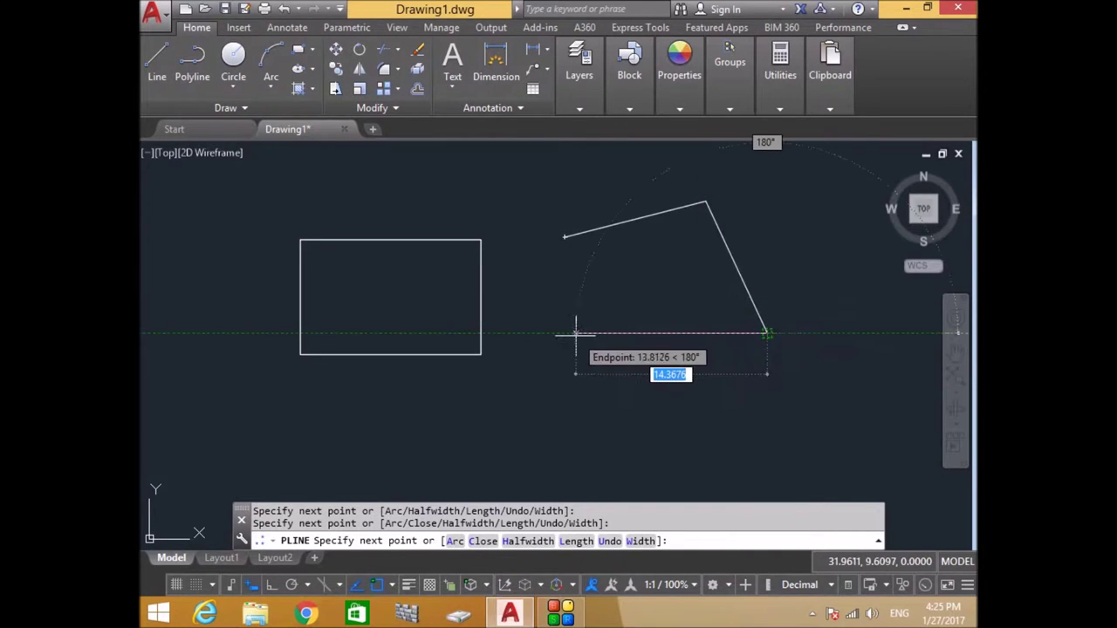
left_click(615, 396)
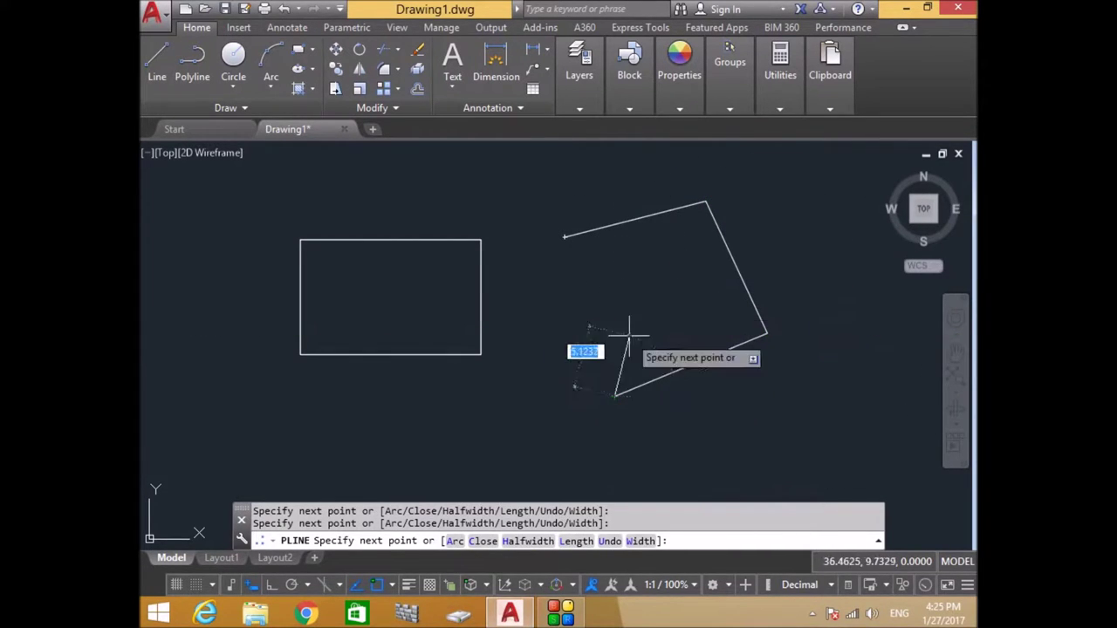
key("Return")
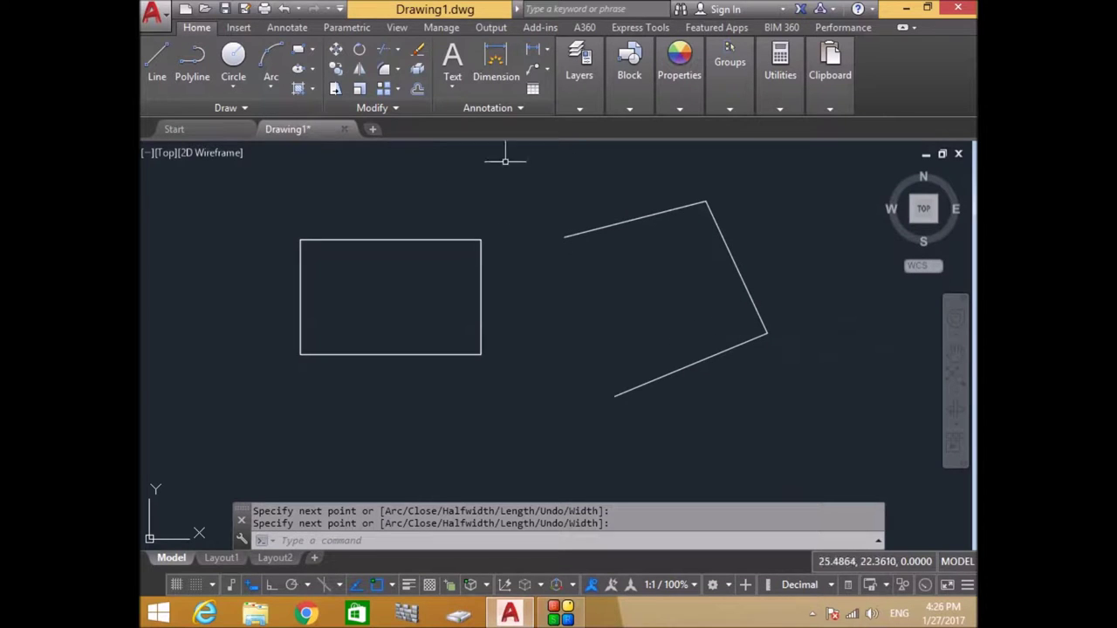
left_click(573, 233)
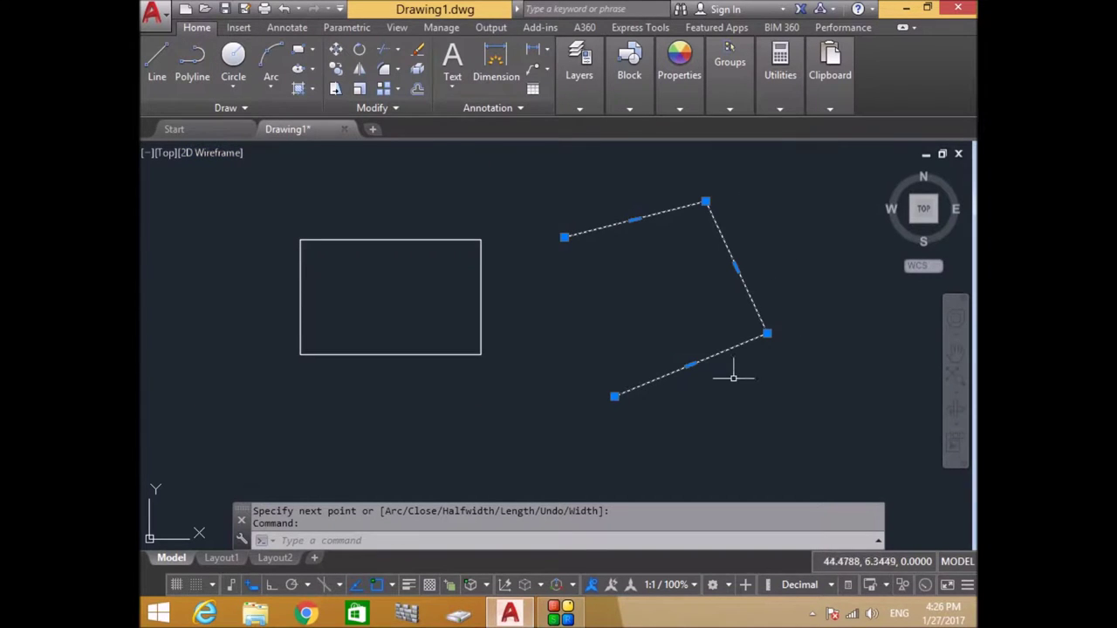
Step: Select the rectangle to show it is a single object, then clear the selection
left_click(424, 243)
left_click(431, 233)
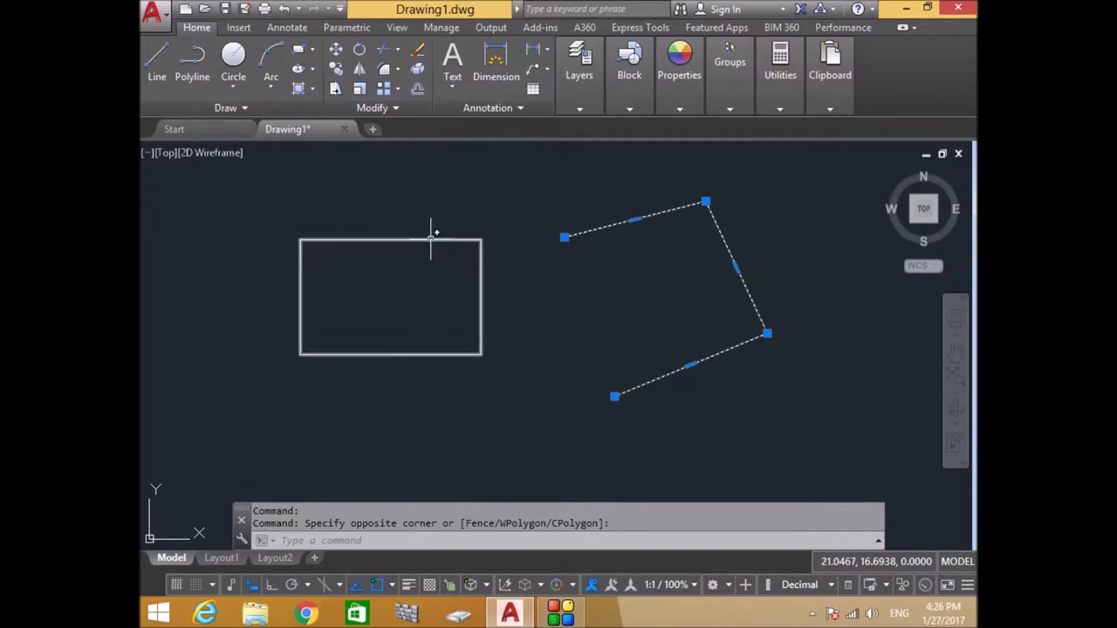
left_click(430, 234)
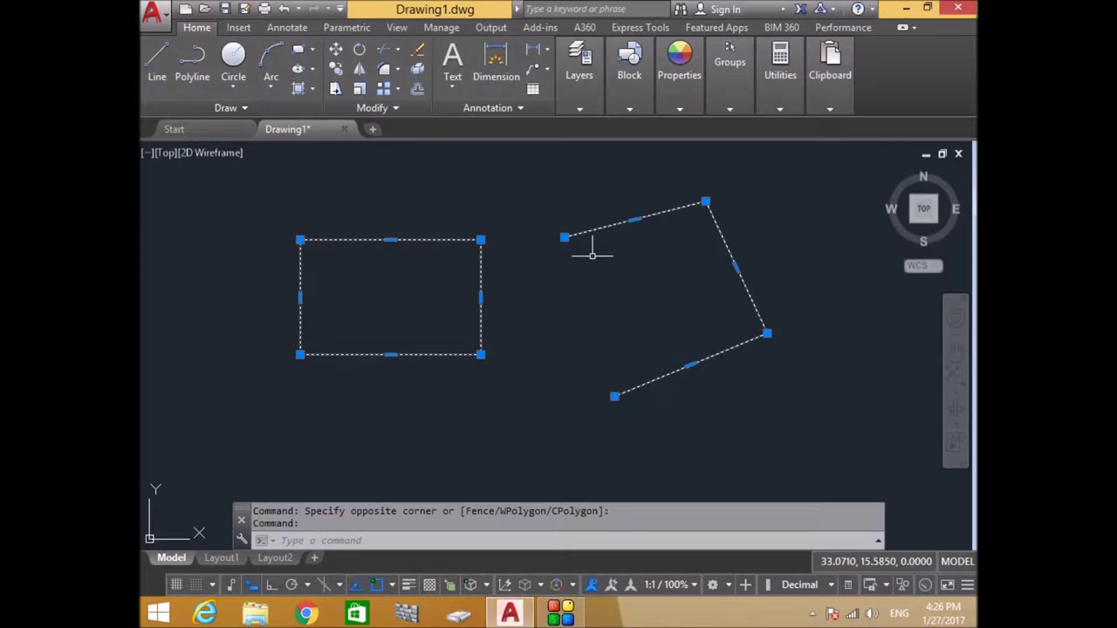
key("Escape")
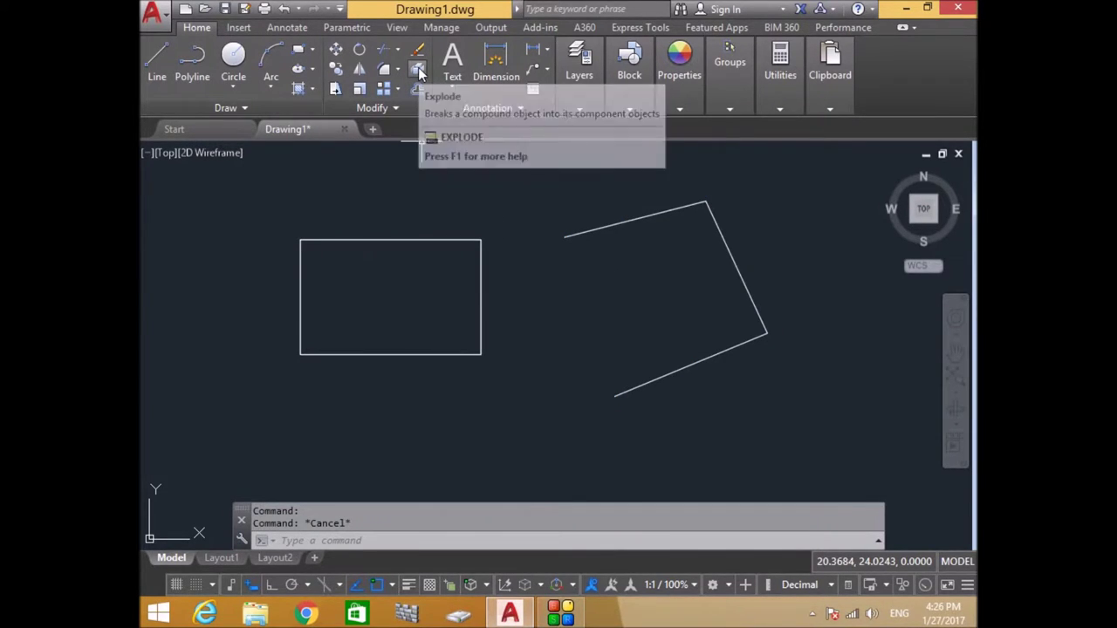
Step: Explode the rectangle into its component lines
left_click(418, 71)
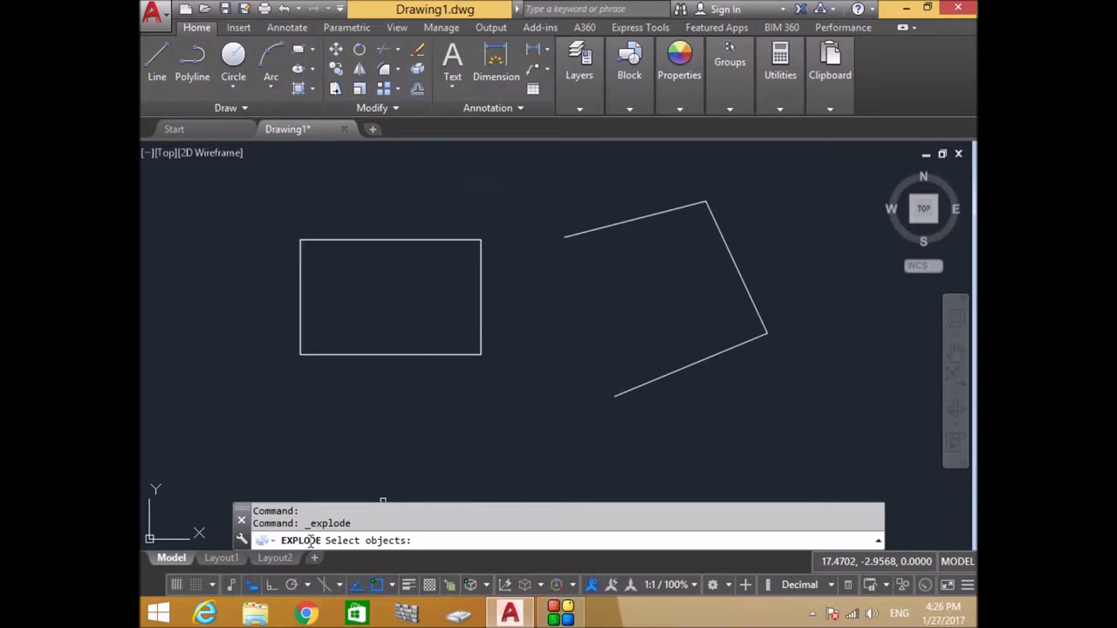
left_click(395, 229)
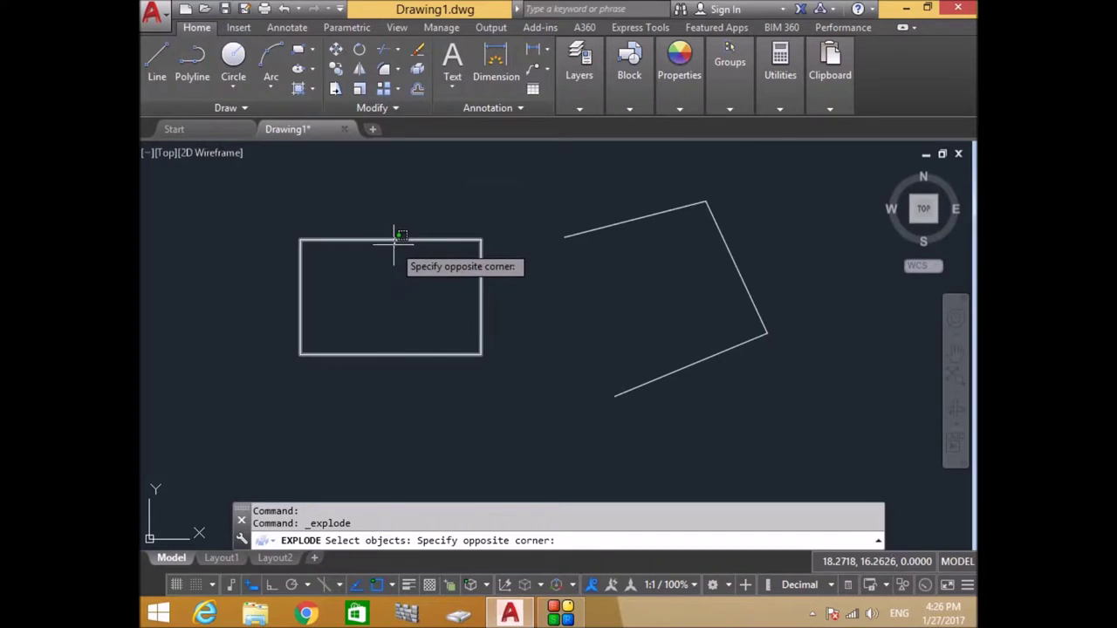
left_click(433, 237)
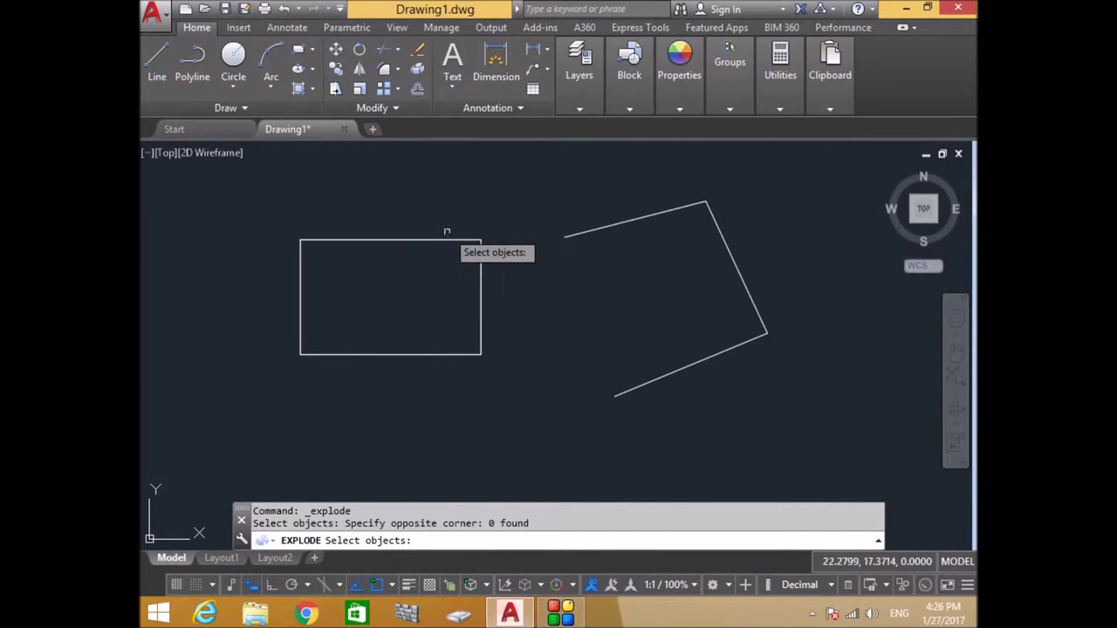
left_click(429, 240)
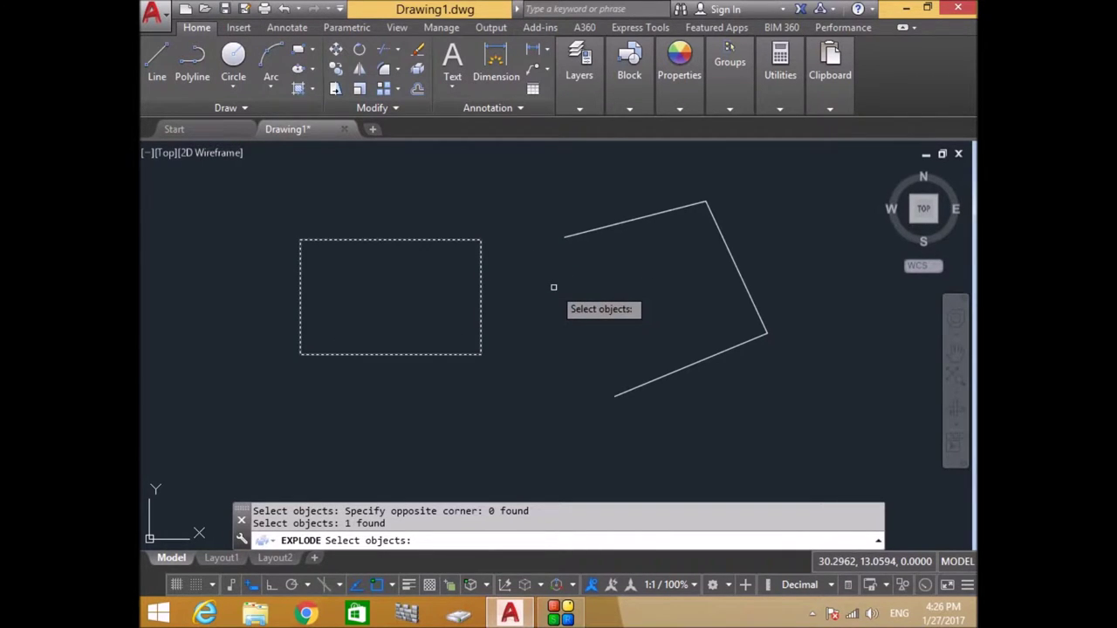
key("Return")
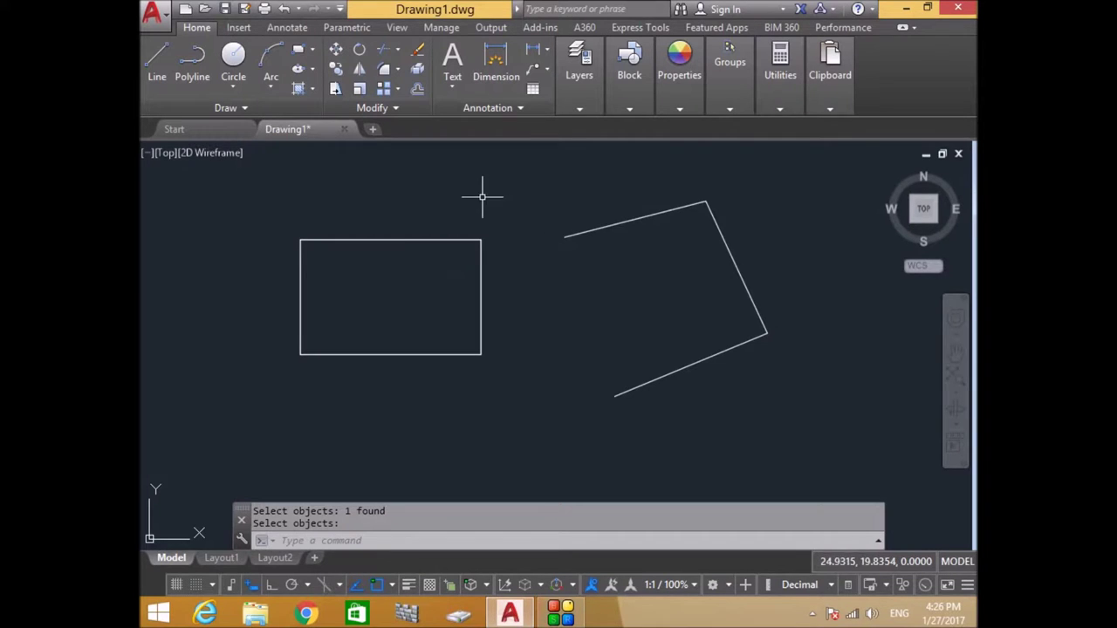
key("Escape")
Step: Select the top, left, bottom and right edges one by one to verify they are separate
left_click(391, 239)
left_click(301, 284)
left_click(390, 355)
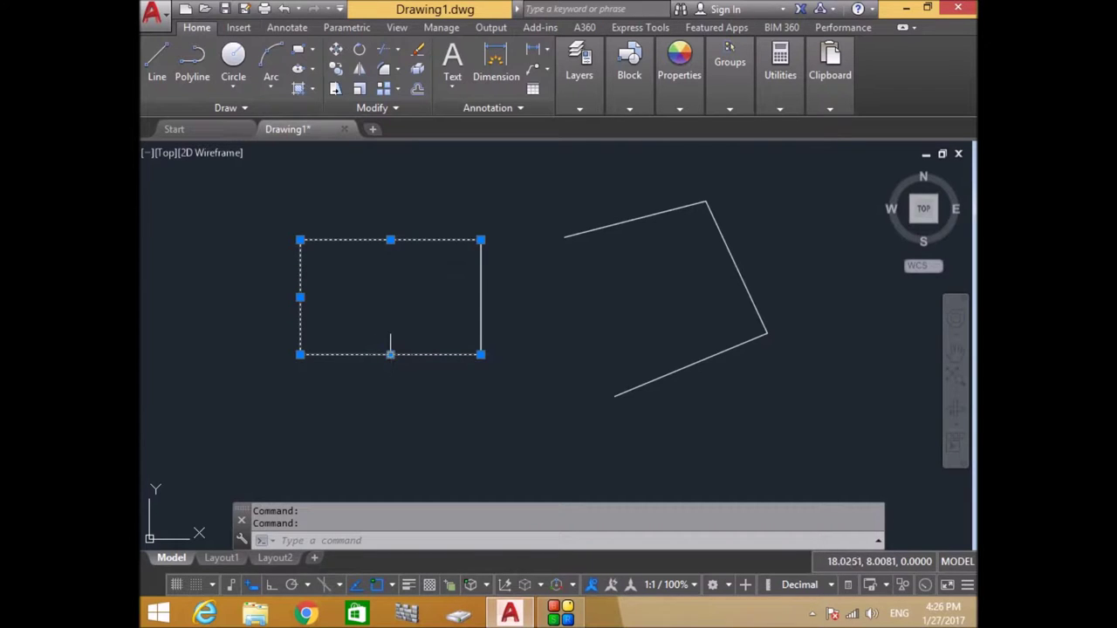
left_click(481, 297)
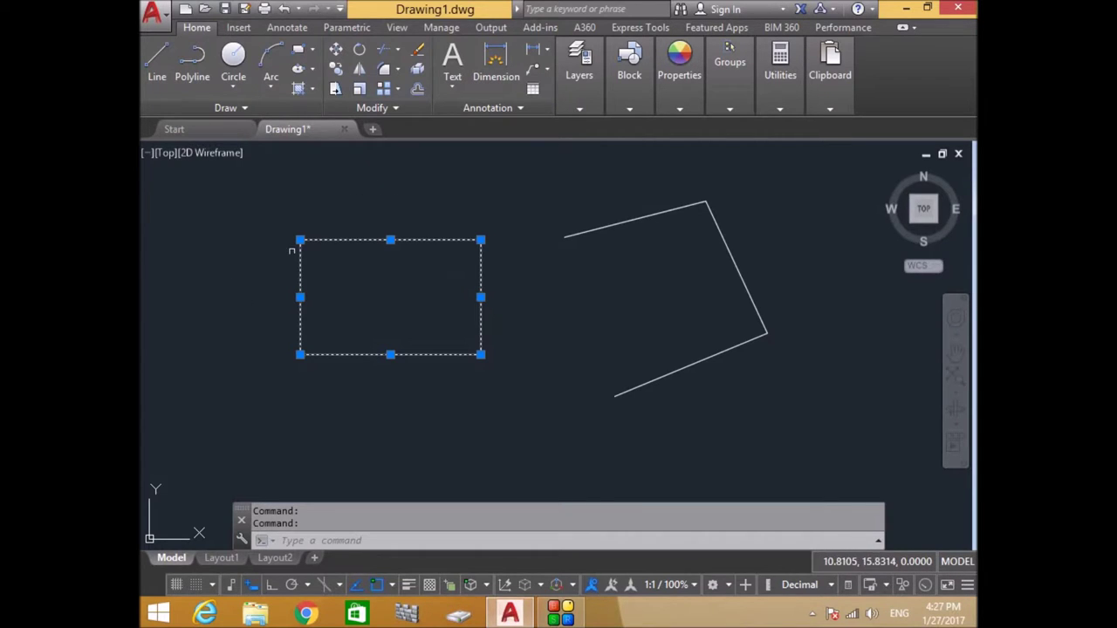
key("Escape")
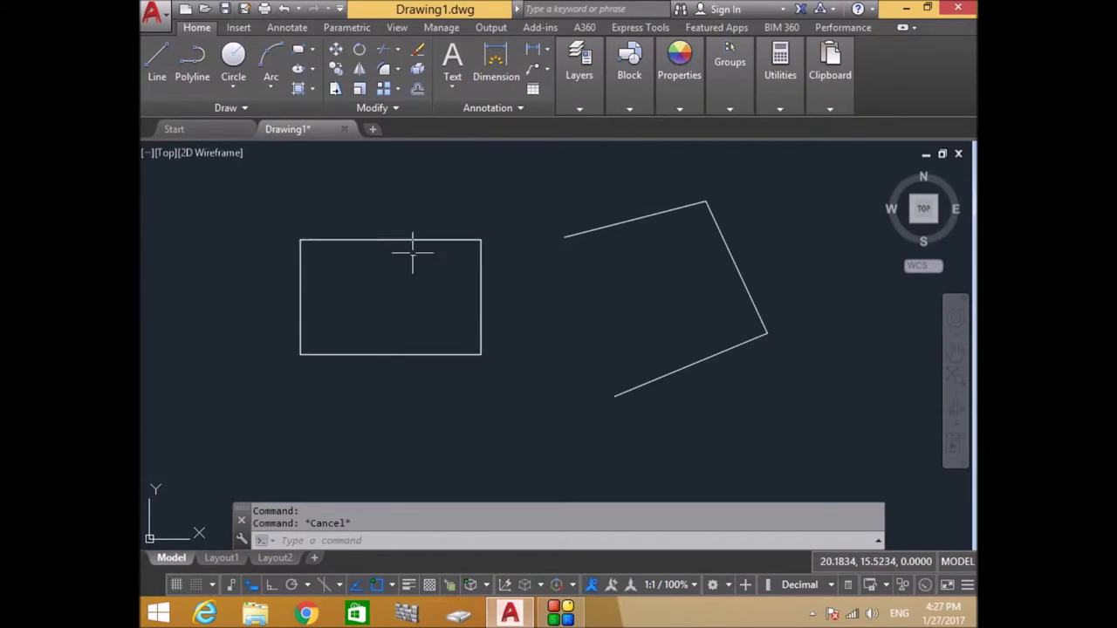
left_click(394, 239)
left_click(489, 254)
key("Escape")
key("Escape")
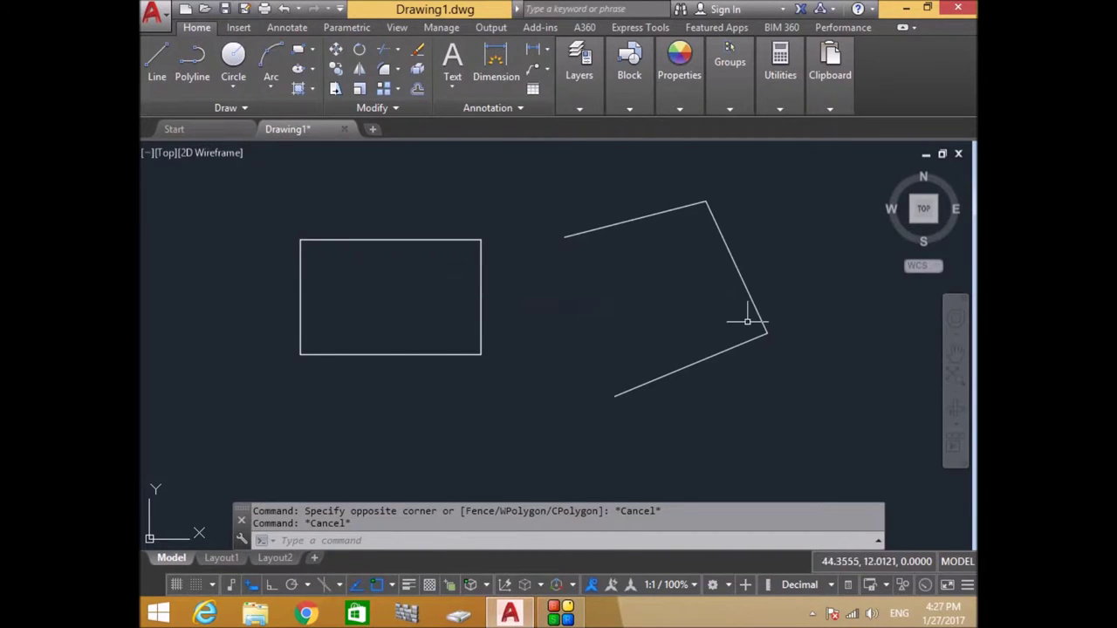
Step: Explode the zigzag polyline and select its top, right and bottom lines
left_click(419, 74)
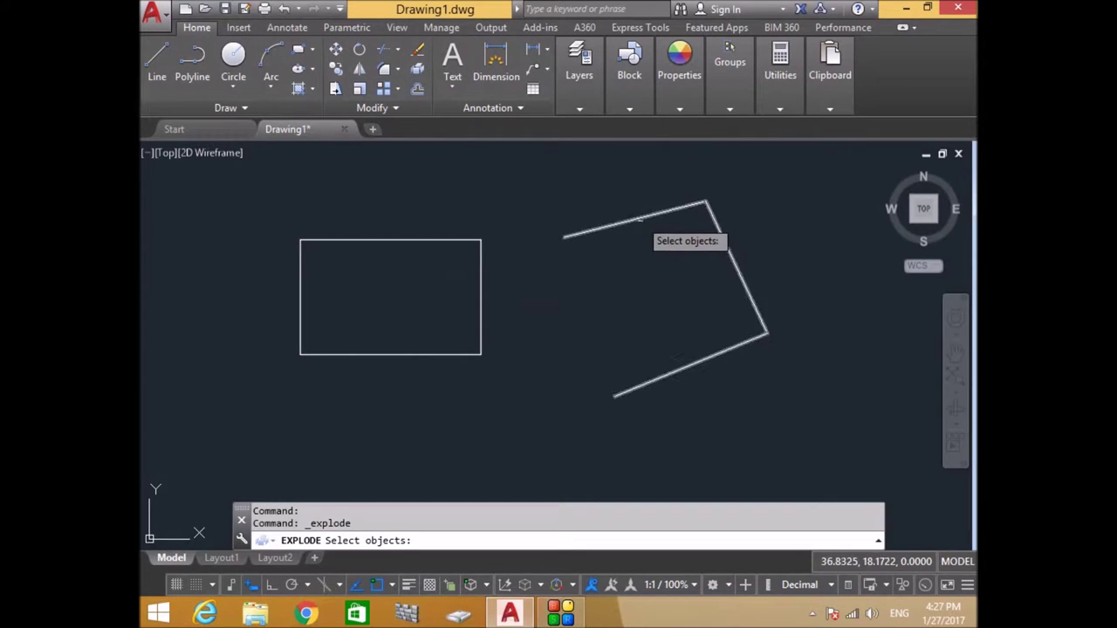
left_click(712, 218)
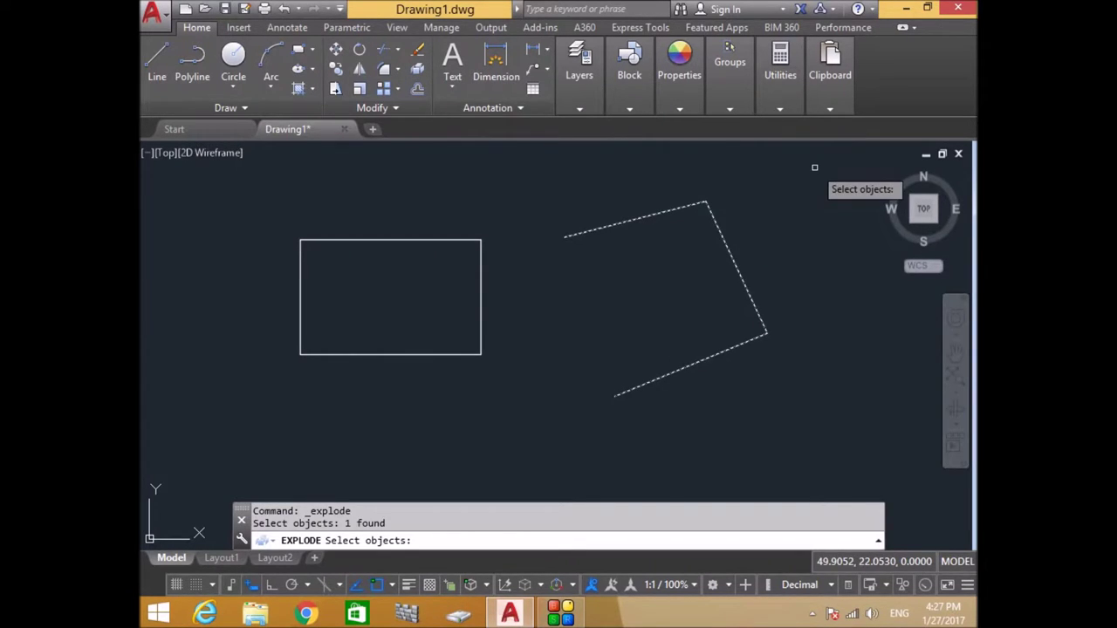
key("Return")
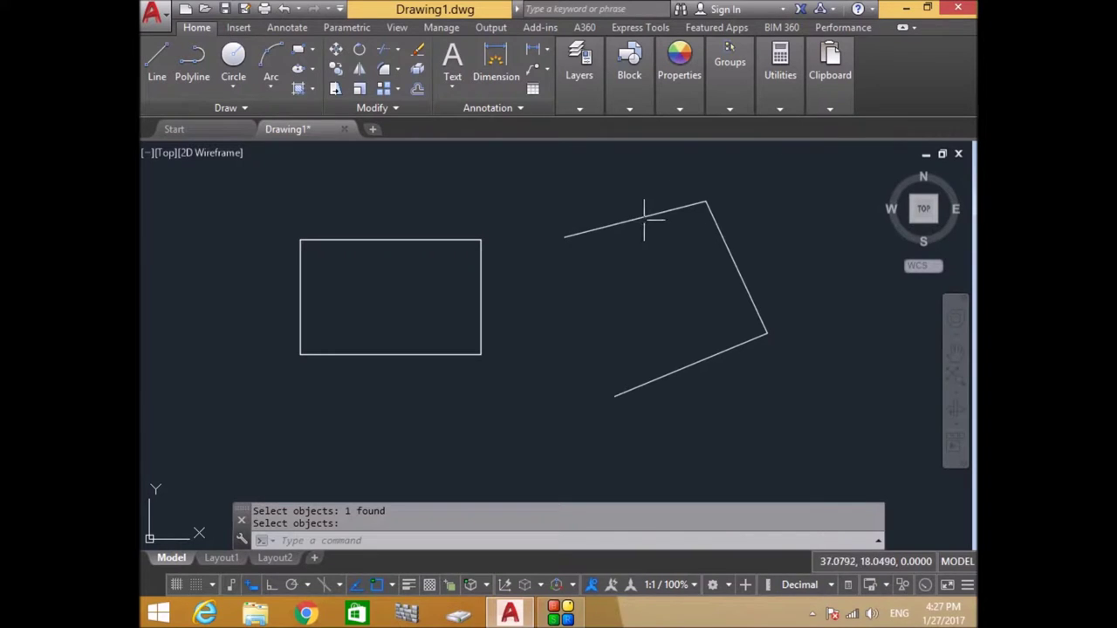
left_click(645, 220)
left_click(730, 253)
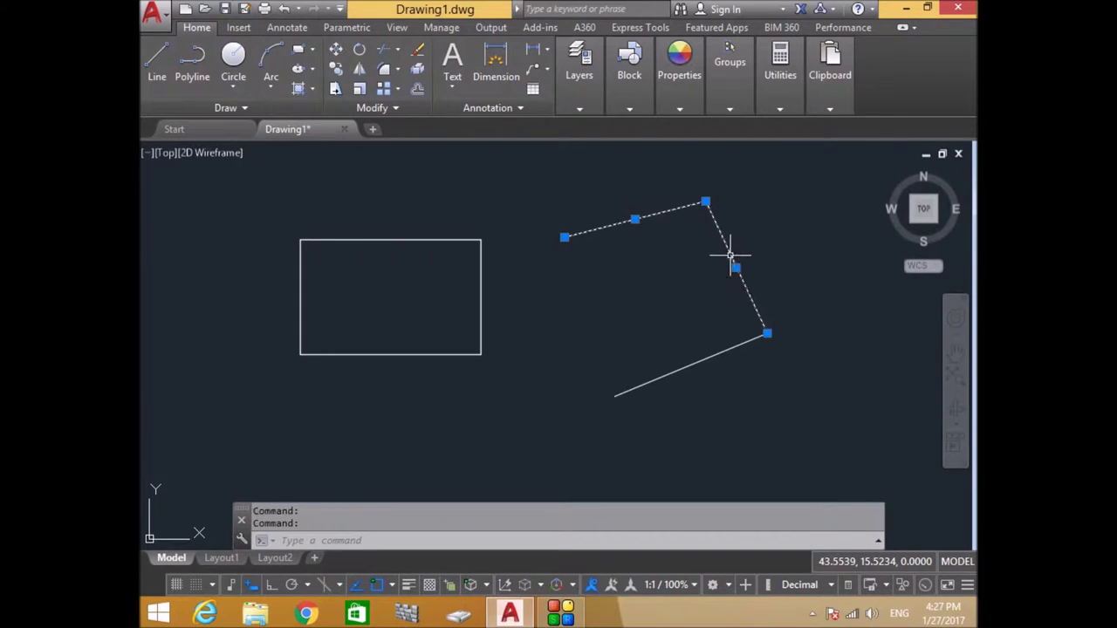
left_click(702, 361)
Step: Stretch the top and right lines away from the others, then select everything with Ctrl+A
left_click(636, 219)
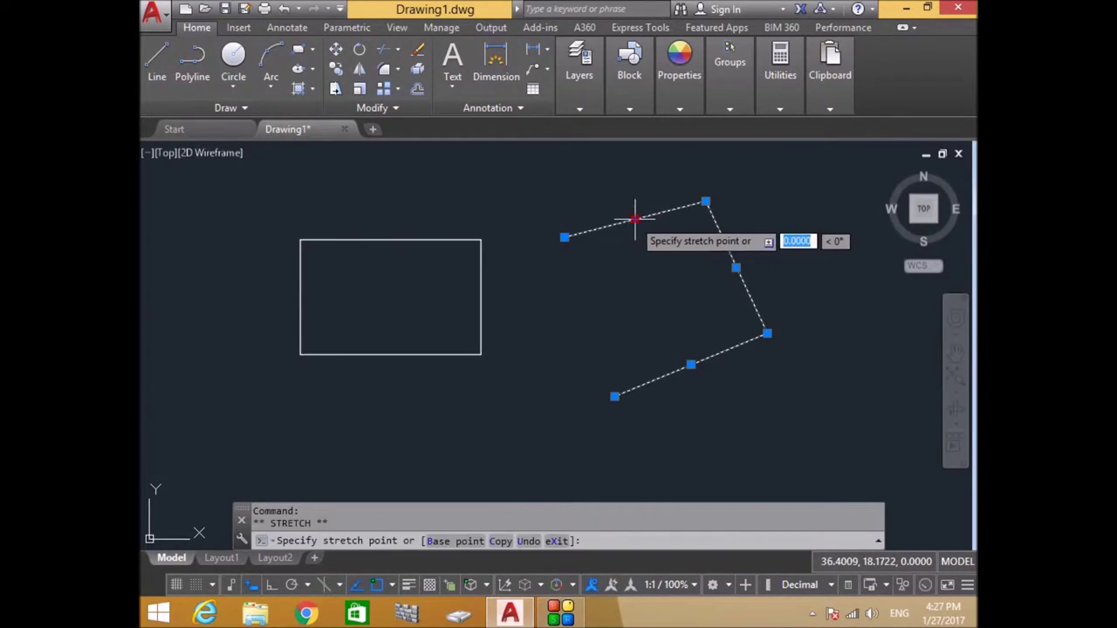
left_click(608, 189)
left_click(736, 267)
left_click(778, 253)
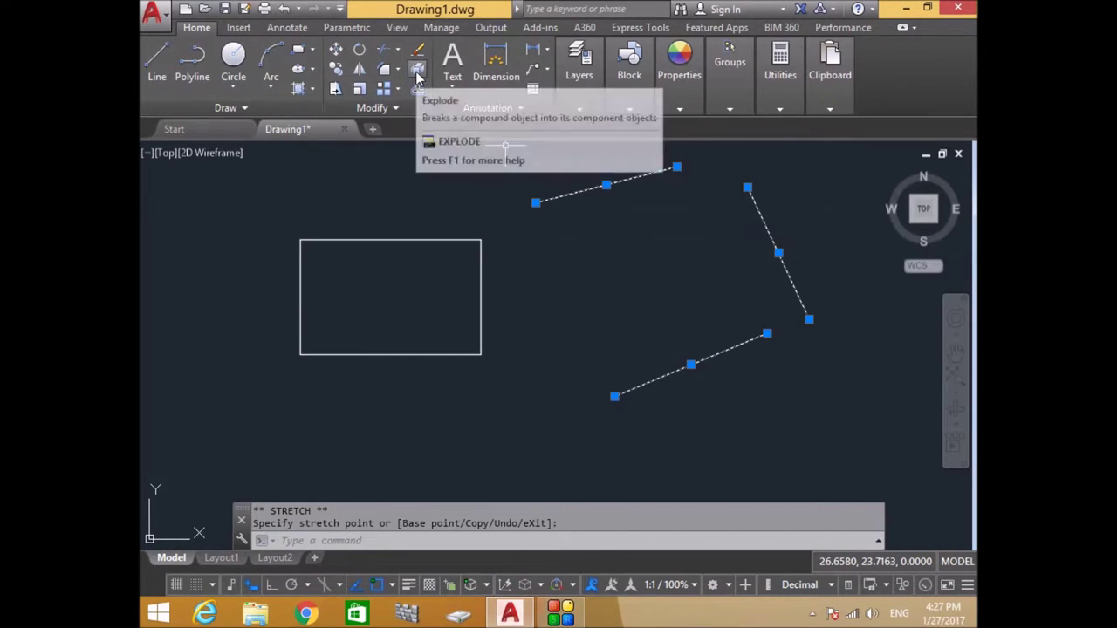
key("ctrl+a")
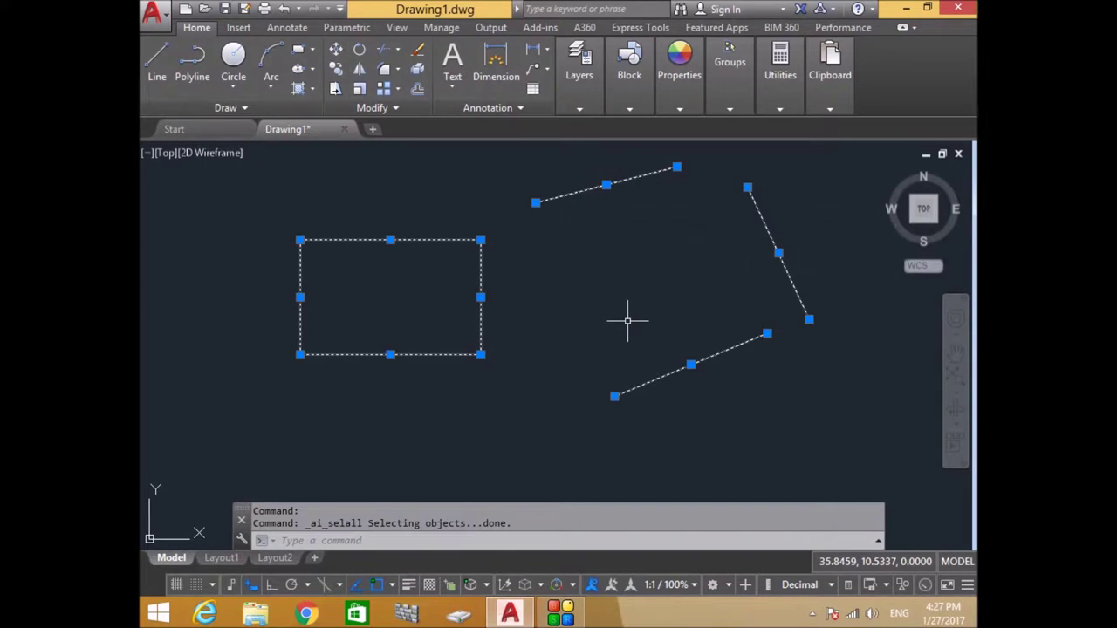
Step: Delete all selected shapes and draw one new rectangle near the centre of the canvas
key("Delete")
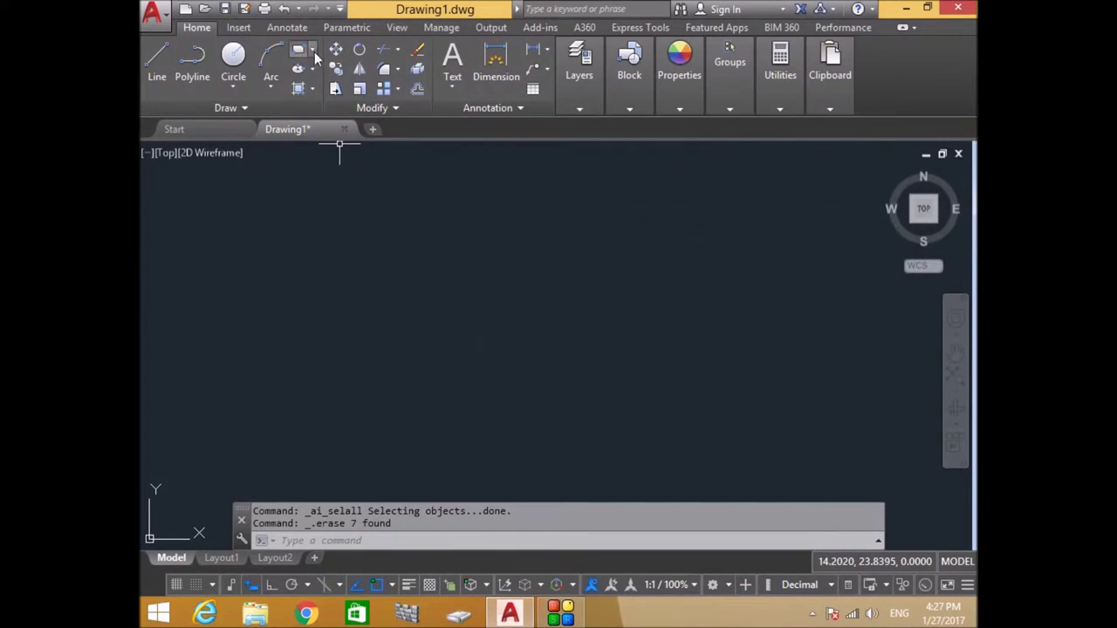
left_click(298, 49)
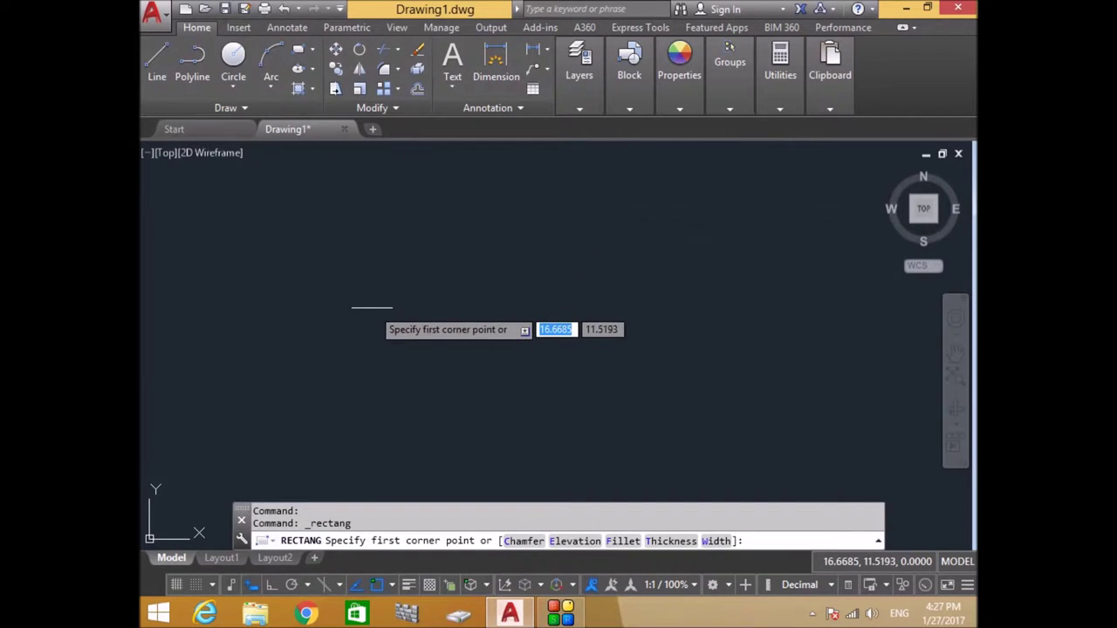
left_click(358, 280)
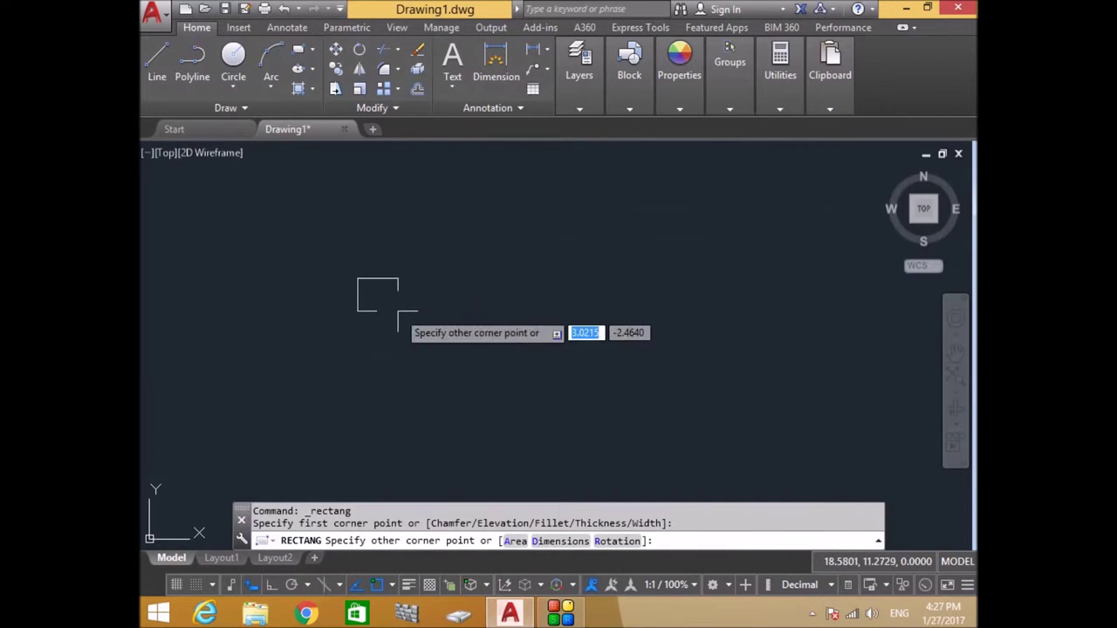
left_click(560, 382)
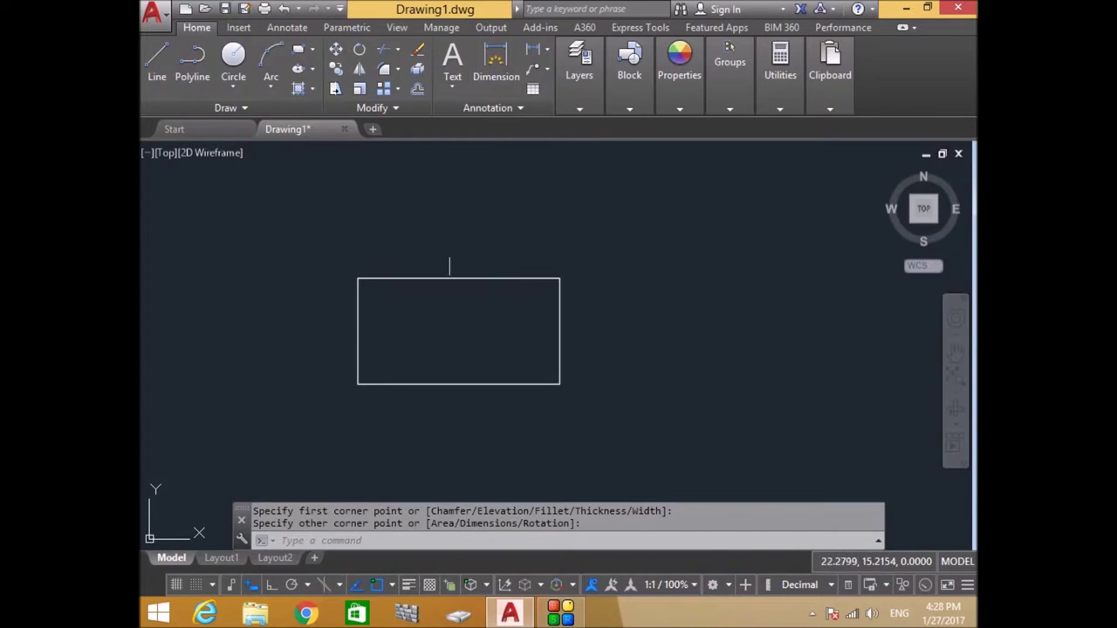
Step: Offset the rectangle at distance 1, placing a copy outside it
left_click(417, 90)
type("1")
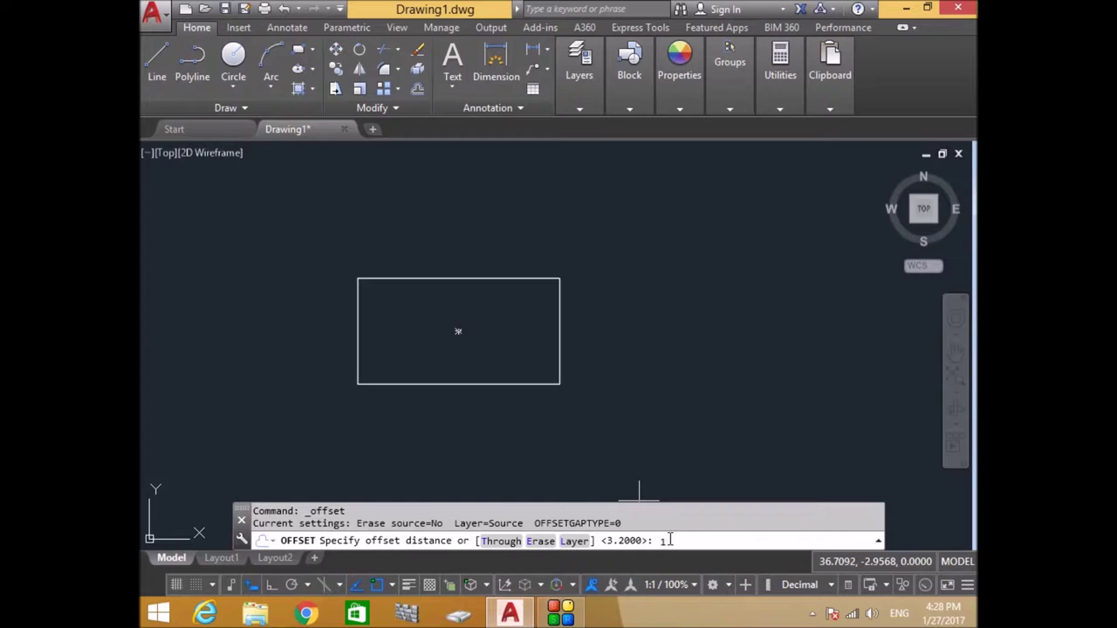
key("Return")
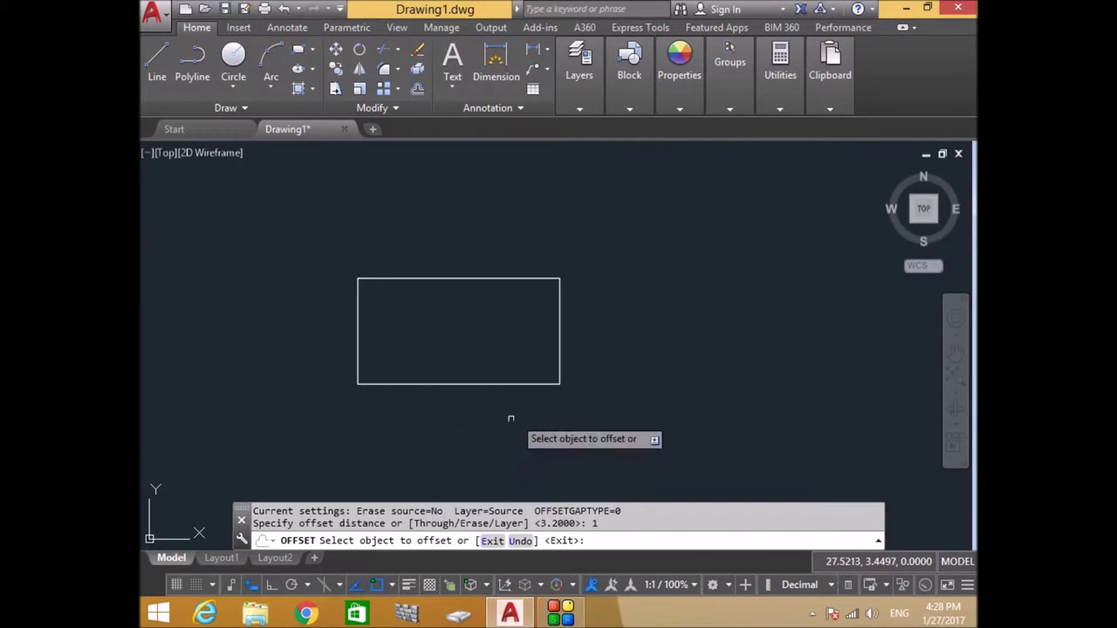
left_click(456, 383)
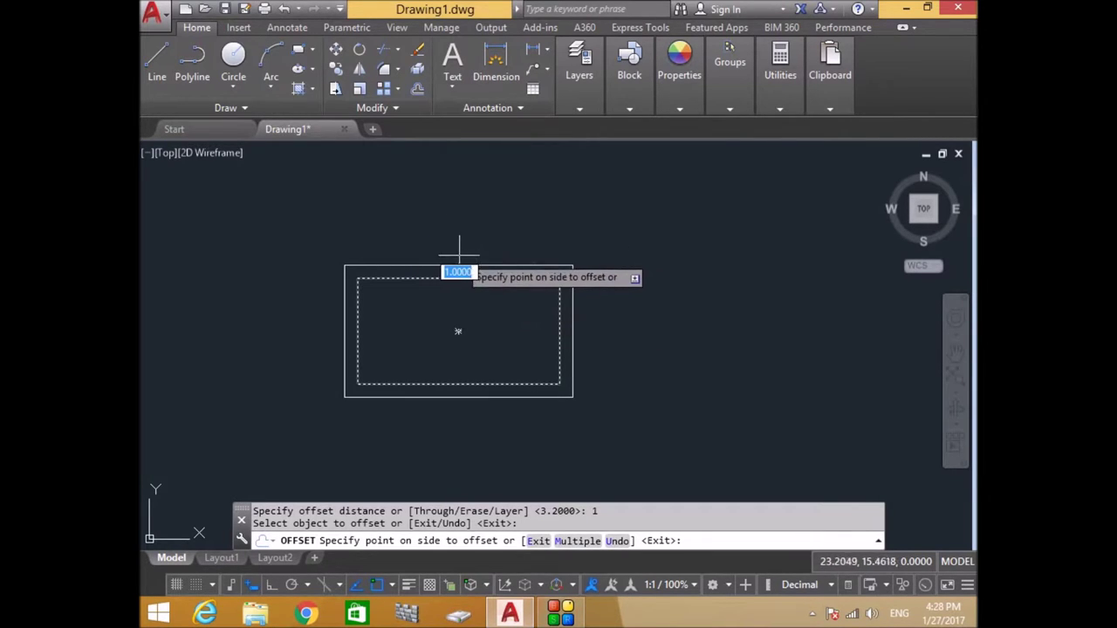
left_click(460, 260)
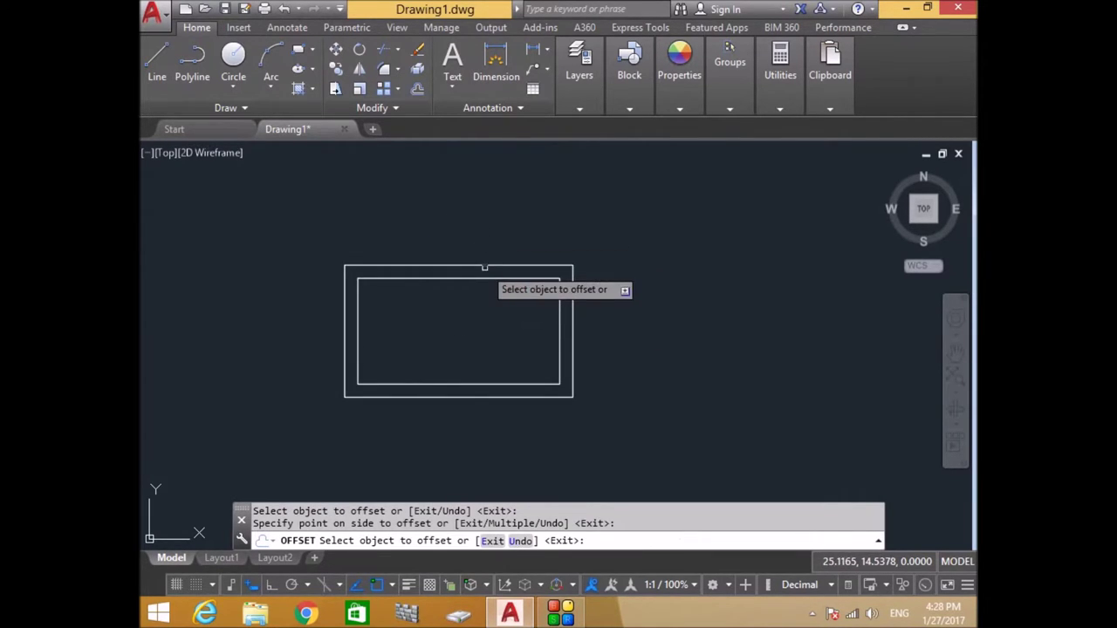
Step: Offset successive rectangles inward until the smallest, then offset the outermost outward again
left_click(463, 277)
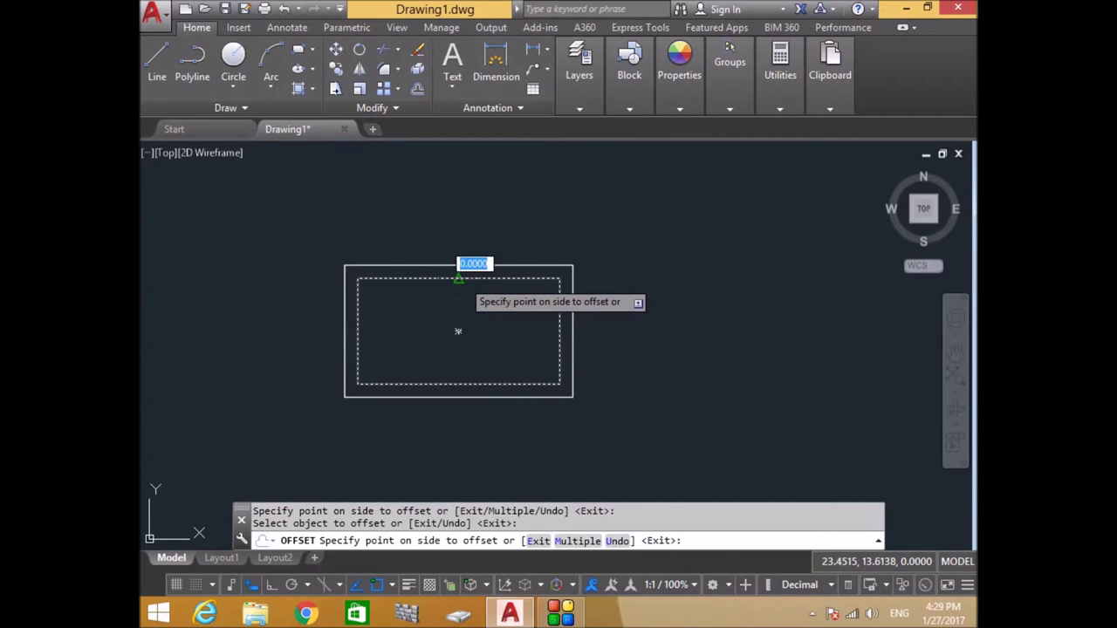
left_click(462, 291)
left_click(463, 293)
left_click(457, 313)
left_click(458, 305)
left_click(458, 329)
left_click(459, 320)
left_click(457, 325)
left_click(459, 266)
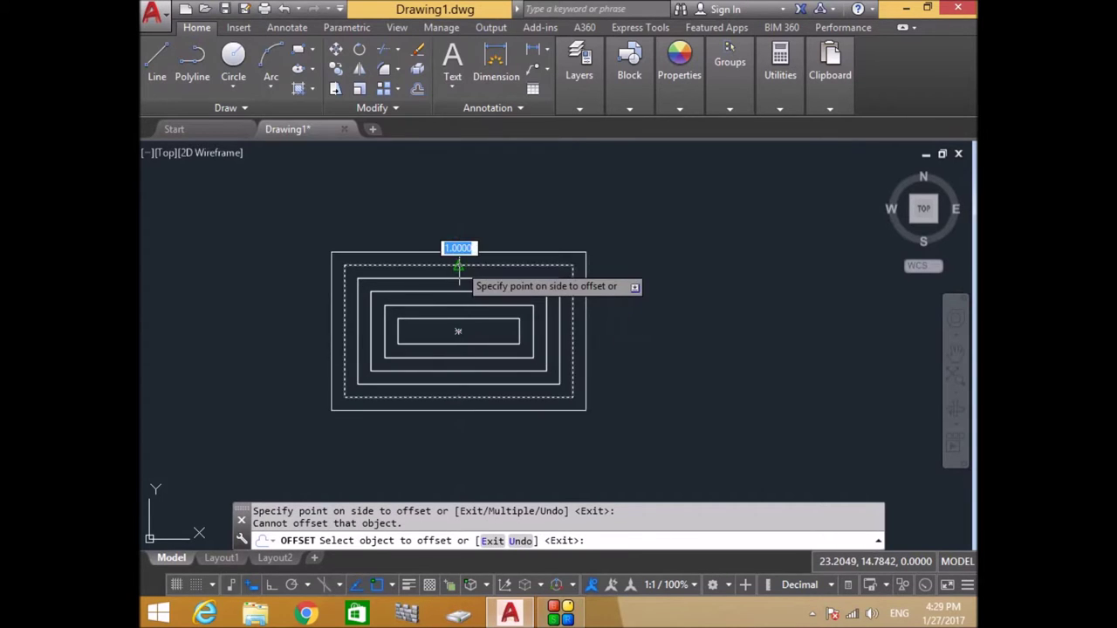
left_click(464, 240)
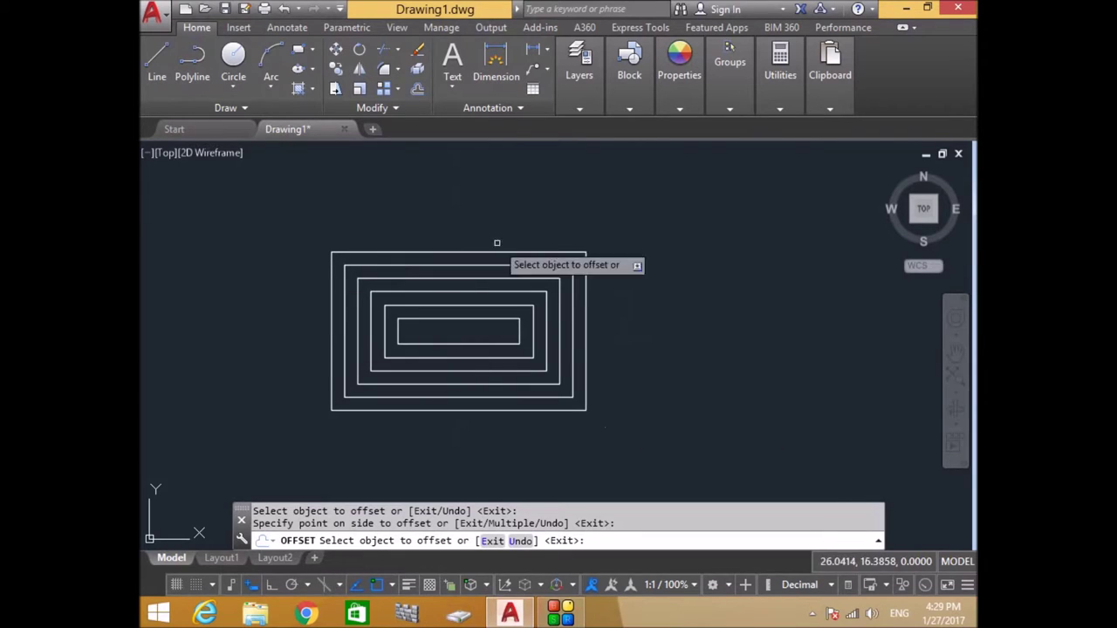
scroll(322, 298, "down", 2)
scroll(510, 279, "up", 2)
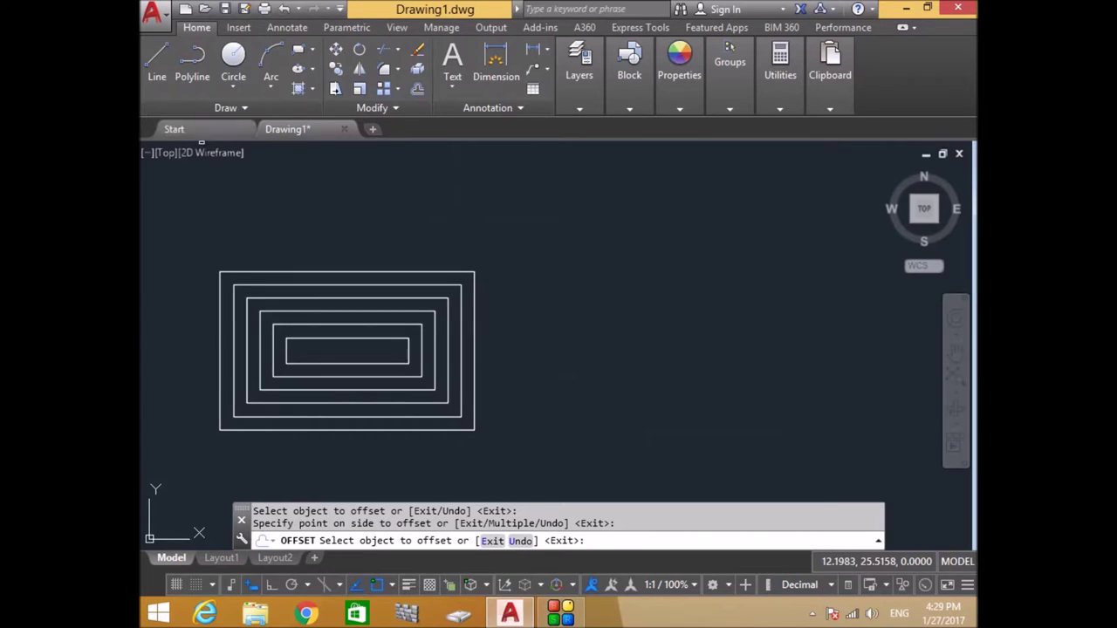
Step: Draw a polyline: one straight segment, two arcs via the Arc option, then two straight segments
left_click(192, 60)
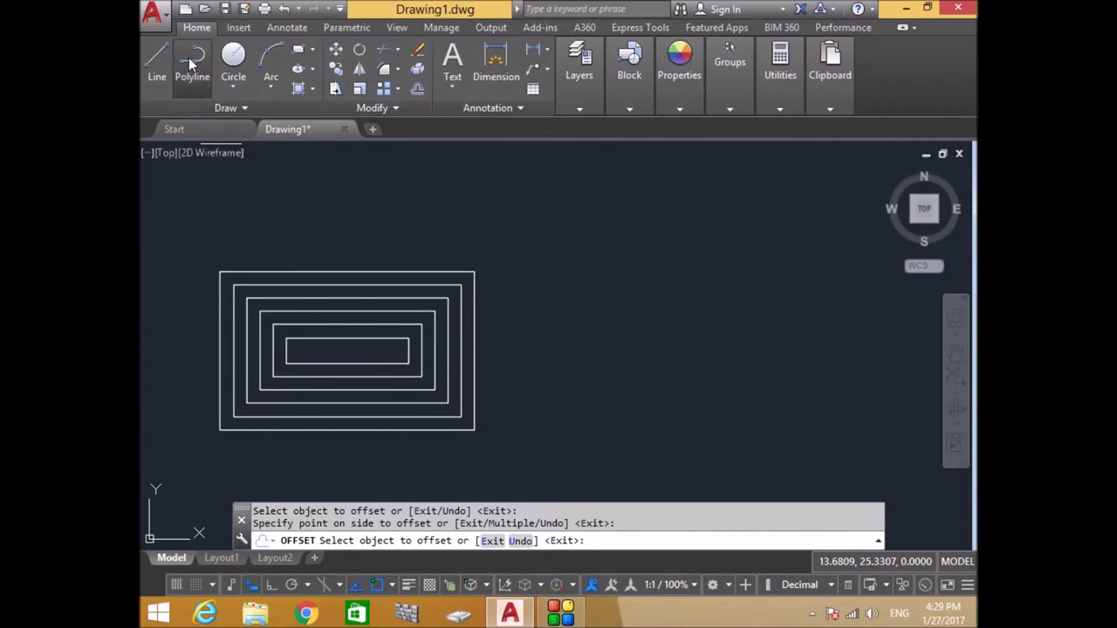
left_click(520, 317)
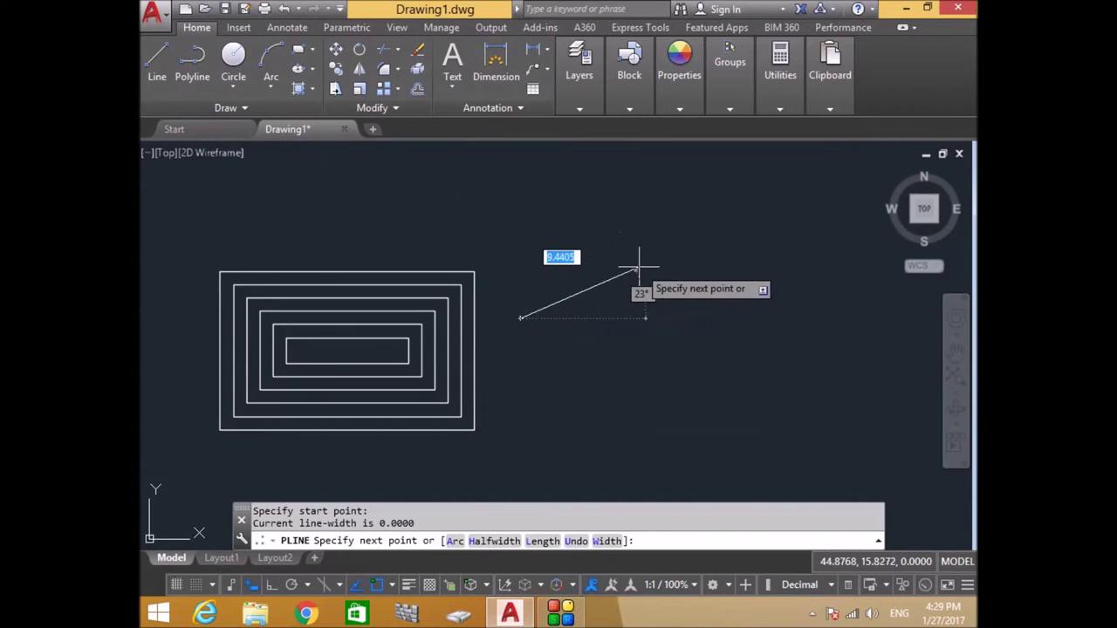
left_click(640, 268)
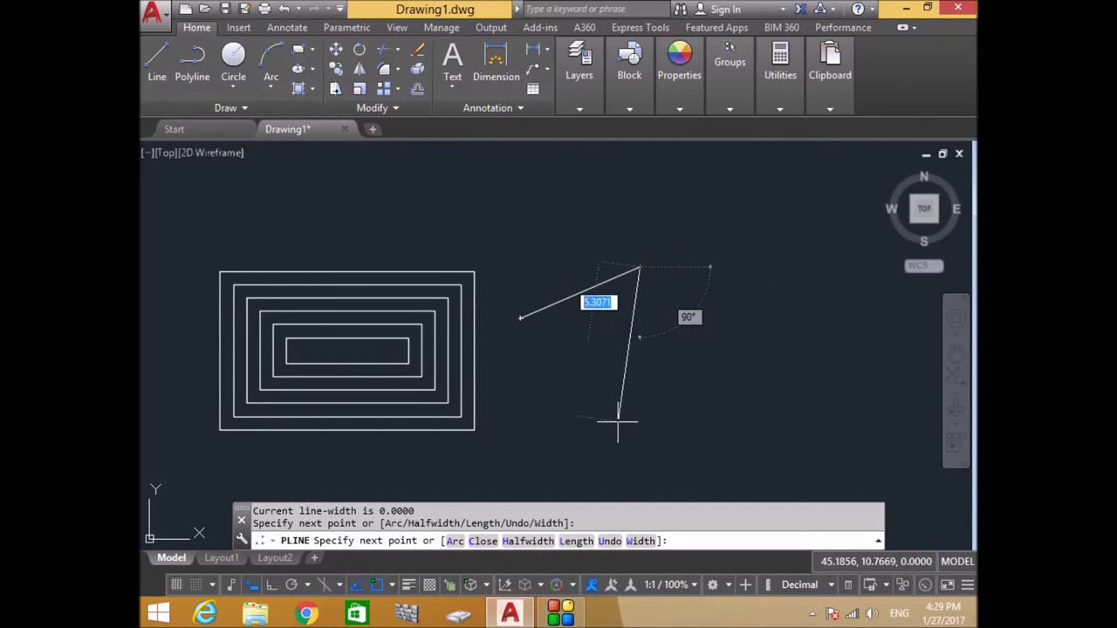
left_click(456, 541)
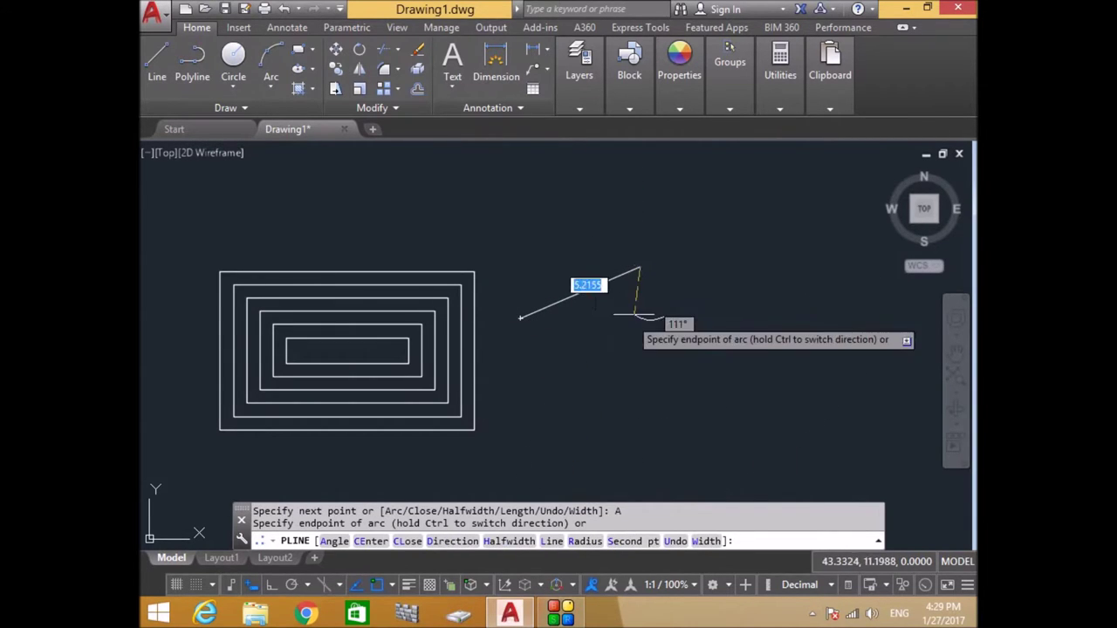
left_click(730, 278)
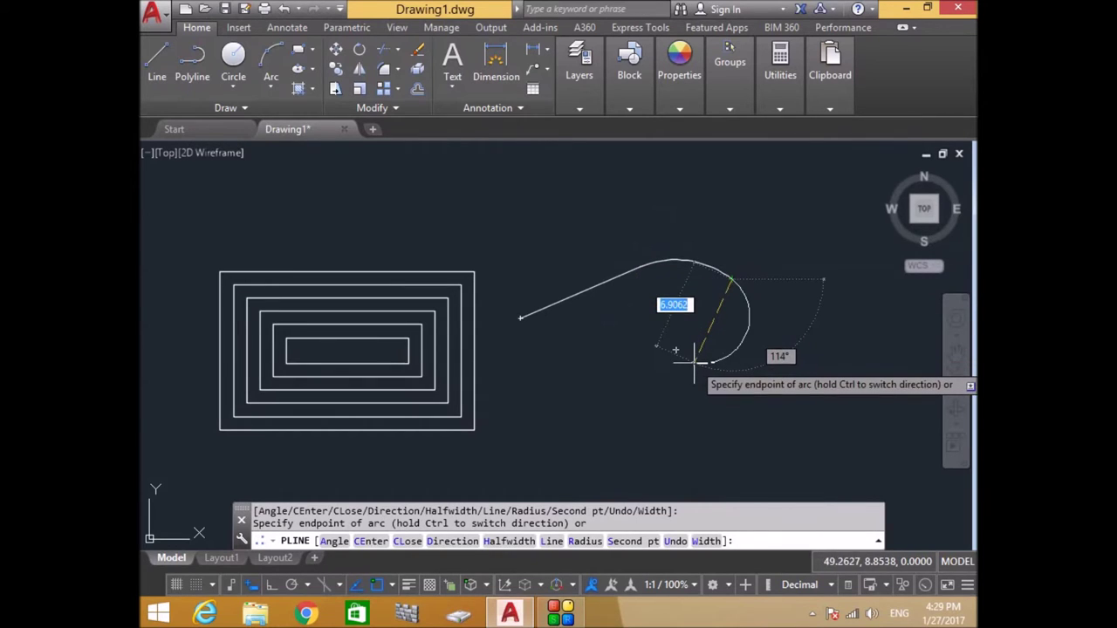
left_click(707, 369)
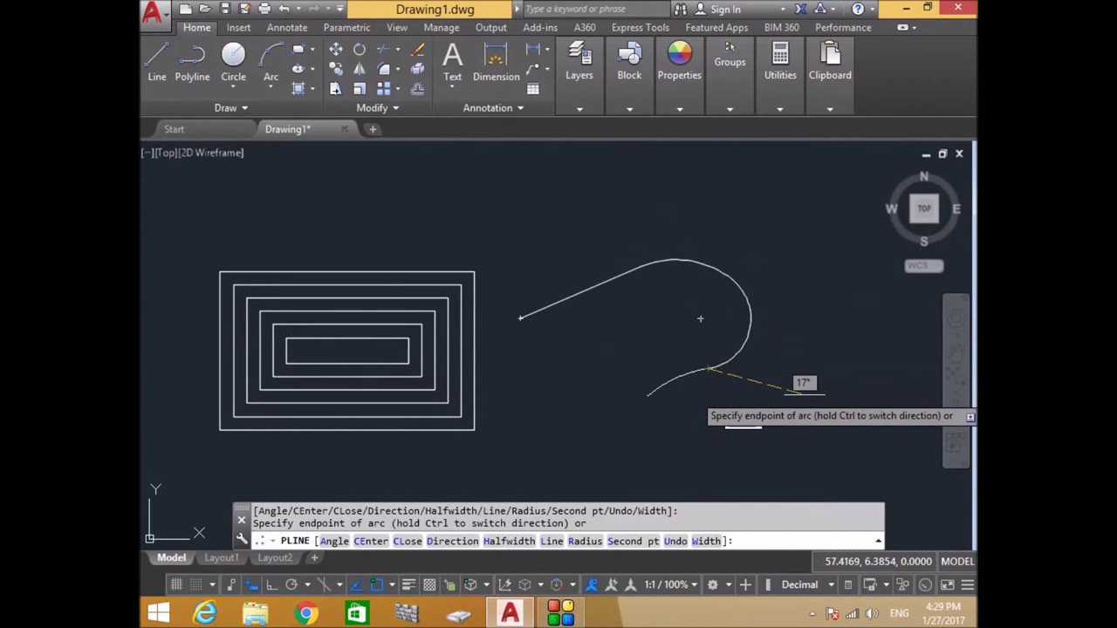
left_click(551, 542)
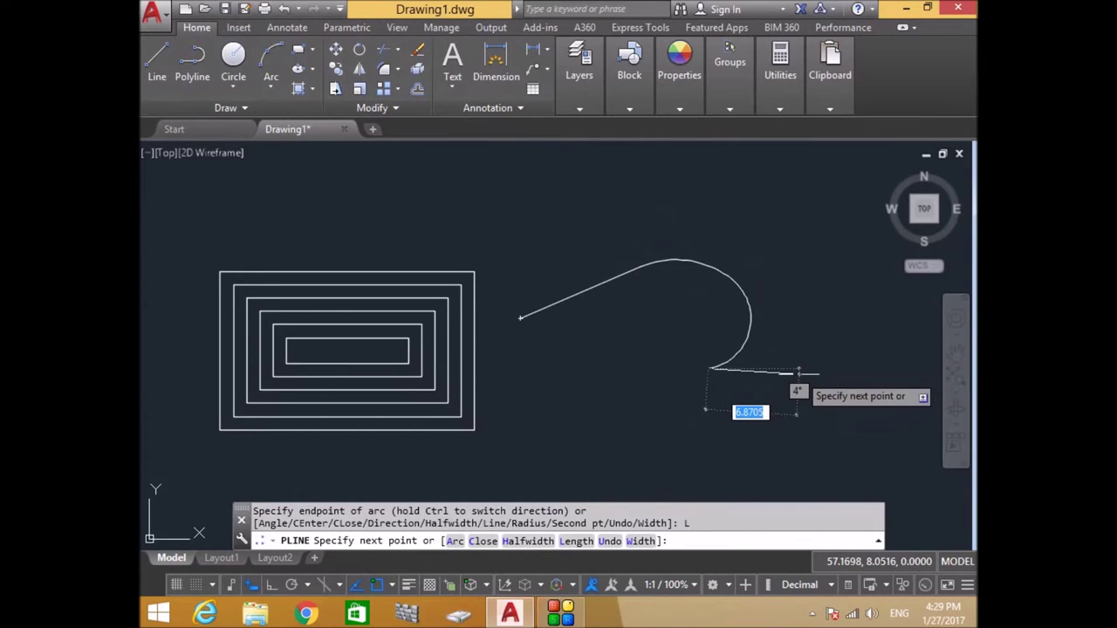
left_click(787, 396)
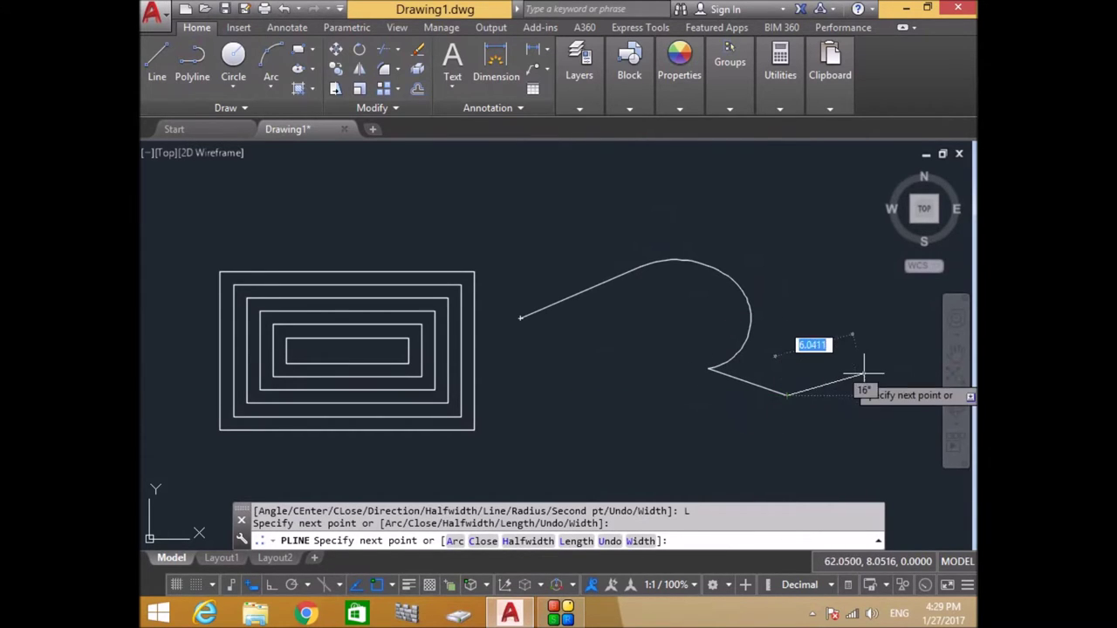
left_click(873, 365)
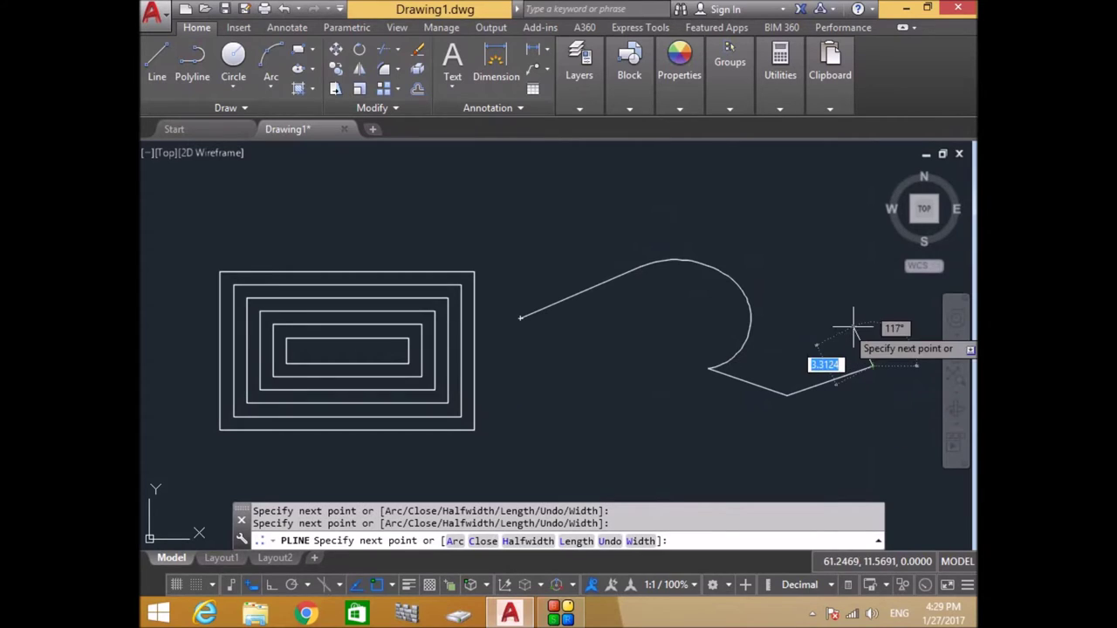
key("Return")
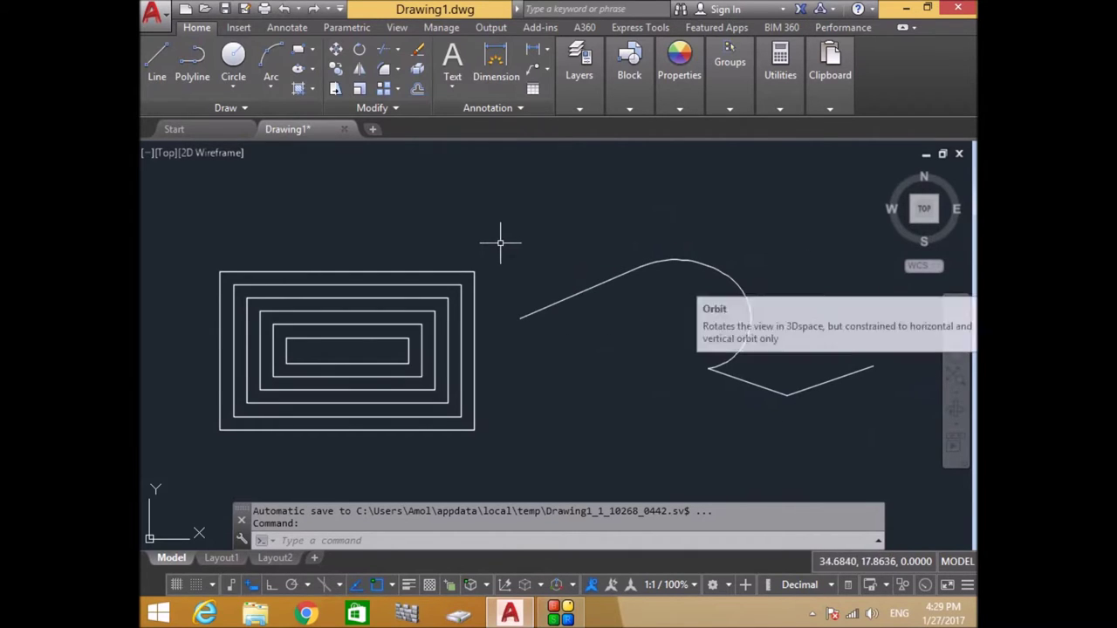
Step: Offset the curved polyline outward several times at distance 1.0000
left_click(418, 91)
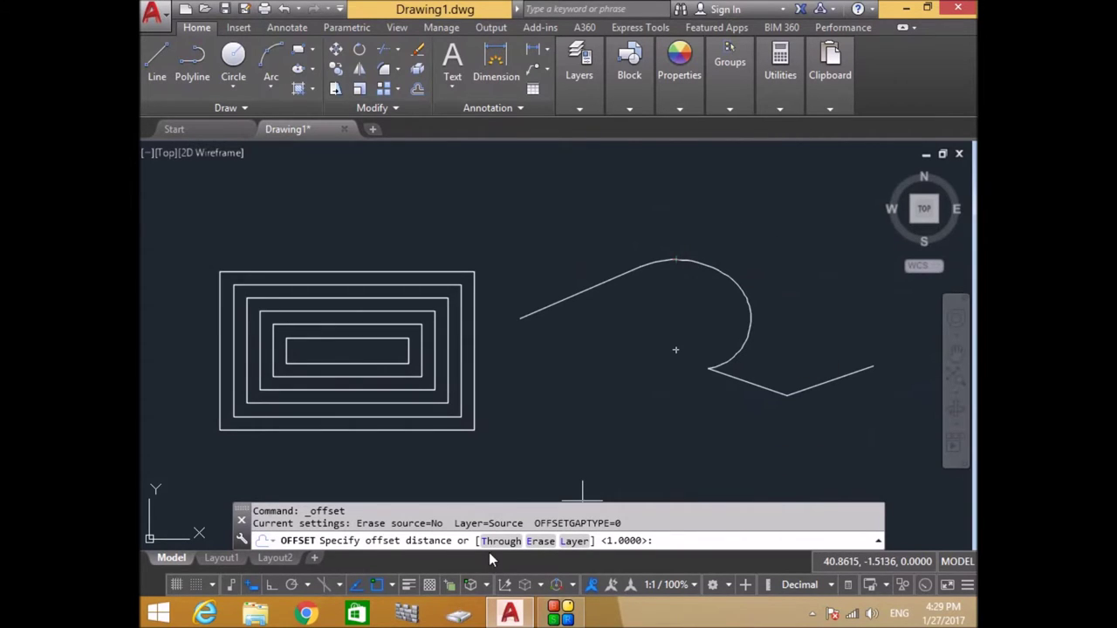
key("Return")
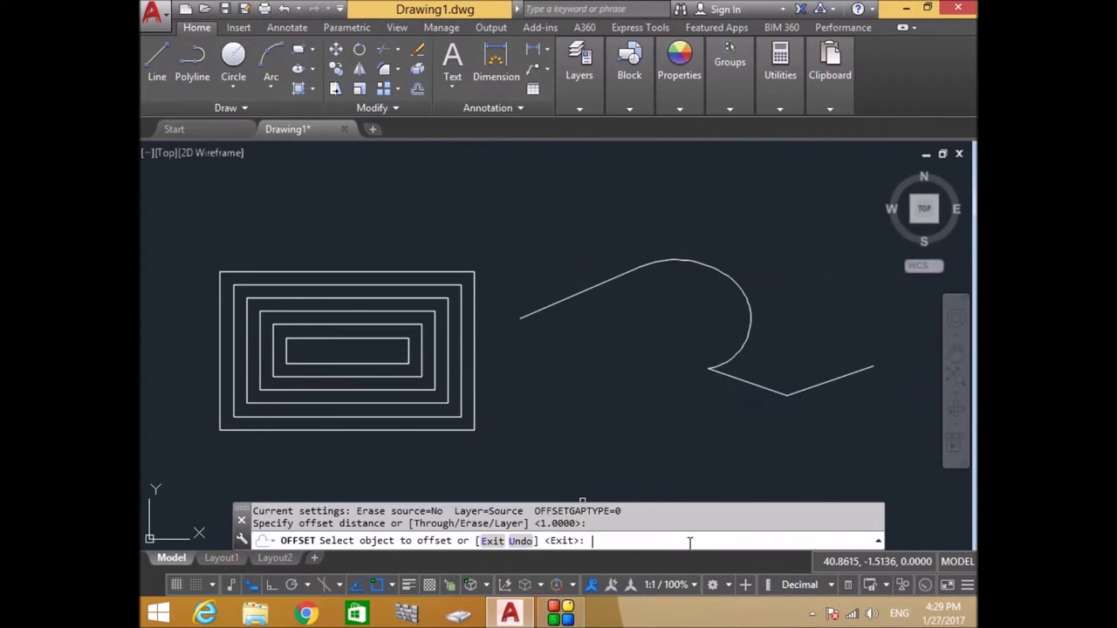
left_click(634, 267)
left_click(642, 237)
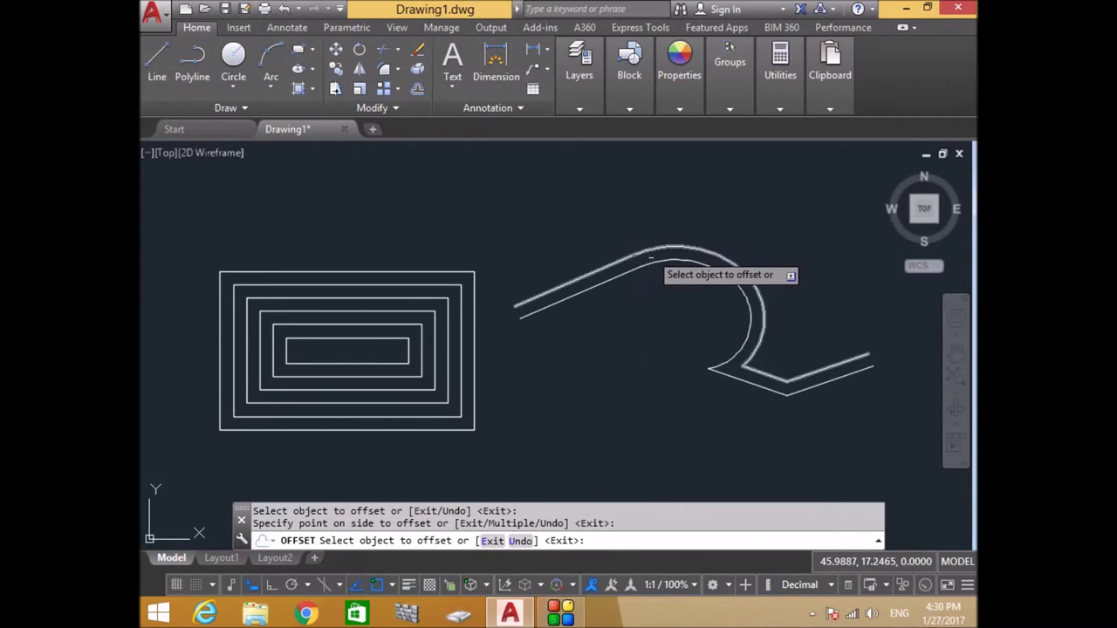
left_click(650, 255)
left_click(670, 229)
left_click(675, 234)
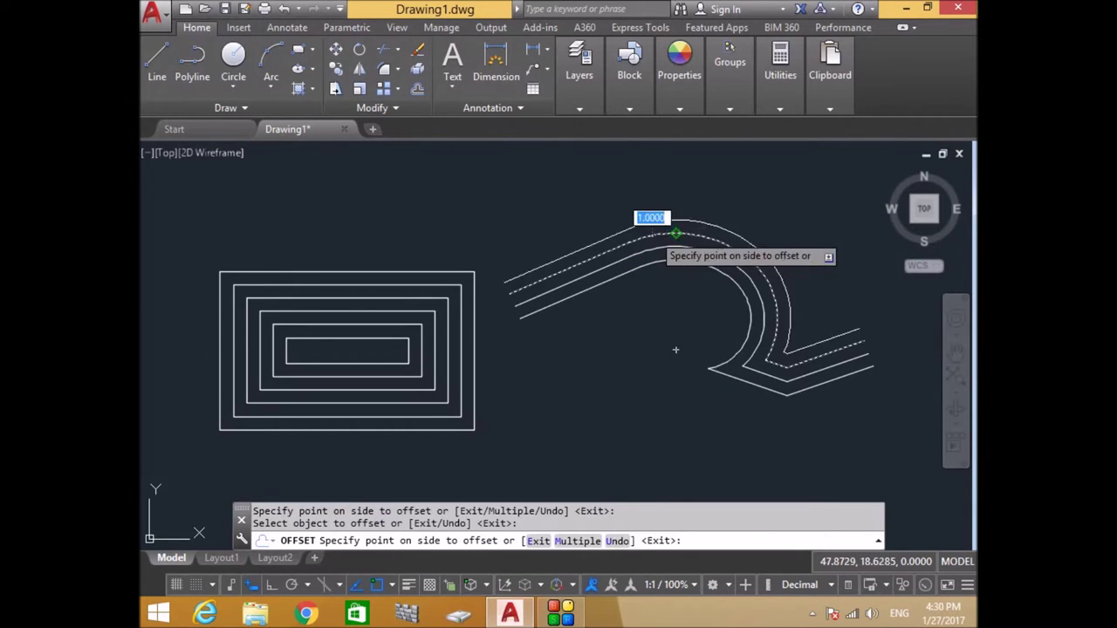
left_click(658, 221)
left_click(660, 219)
left_click(662, 217)
Step: Offset the innermost curve inward twice, then select and delete every object
left_click(651, 276)
left_click(651, 279)
left_click(646, 289)
left_click(646, 289)
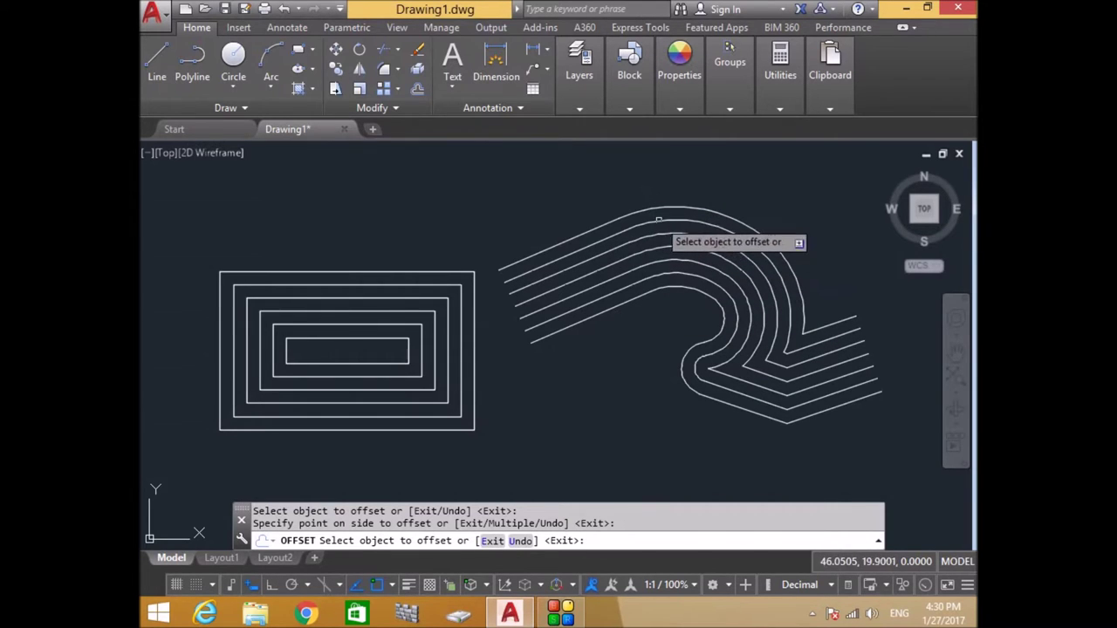
key("ctrl+a")
key("Delete")
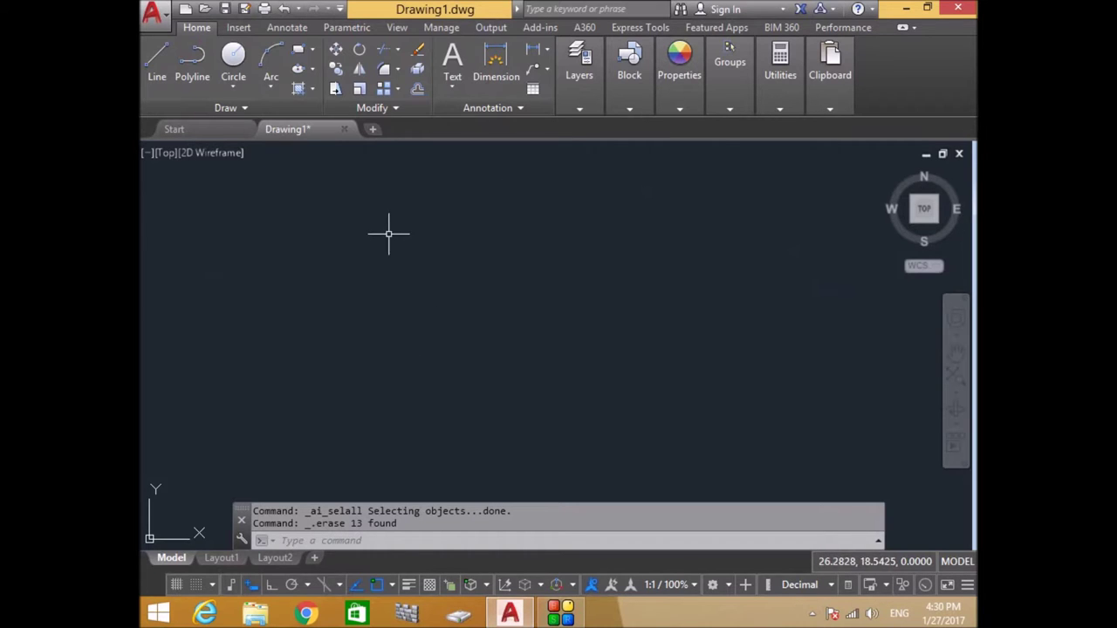
Step: Draw a new rectangle near the middle of the empty drawing
left_click(298, 52)
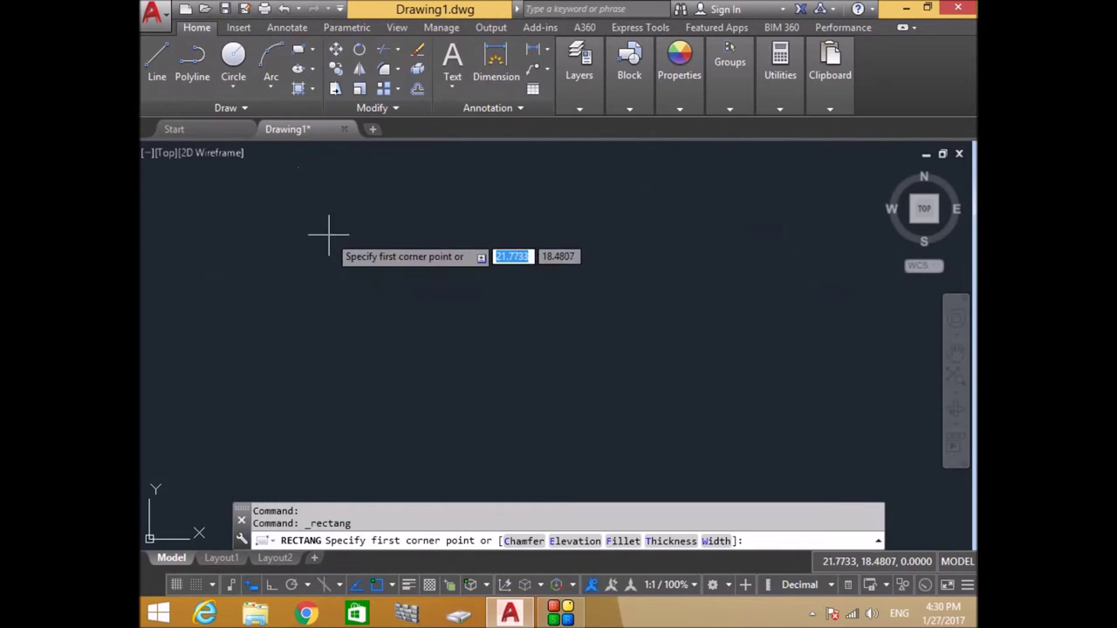
left_click(376, 292)
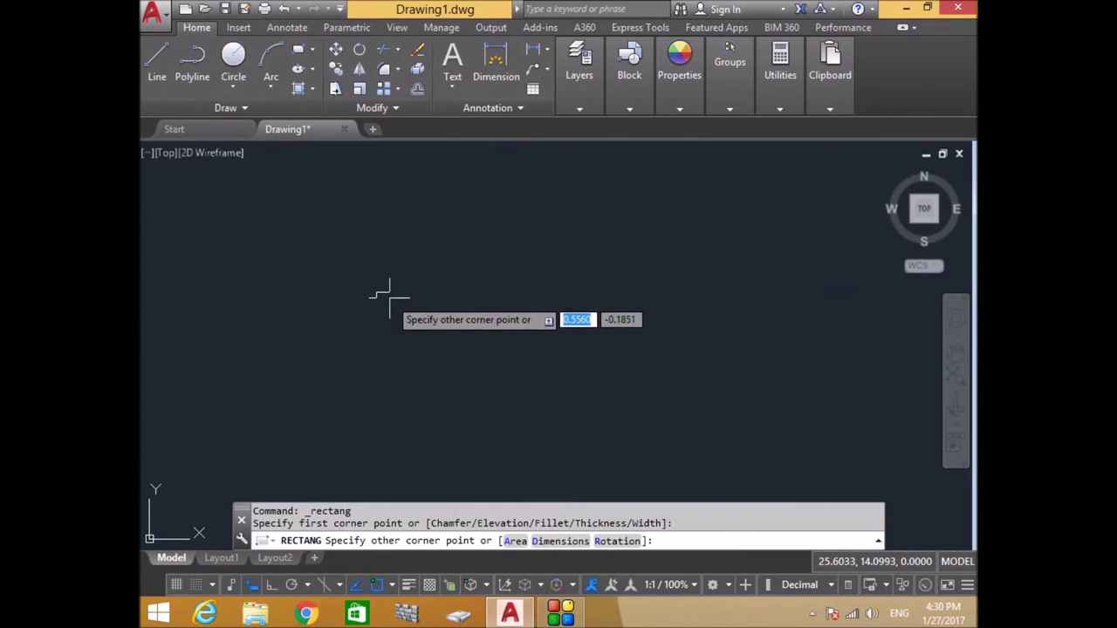
left_click(526, 373)
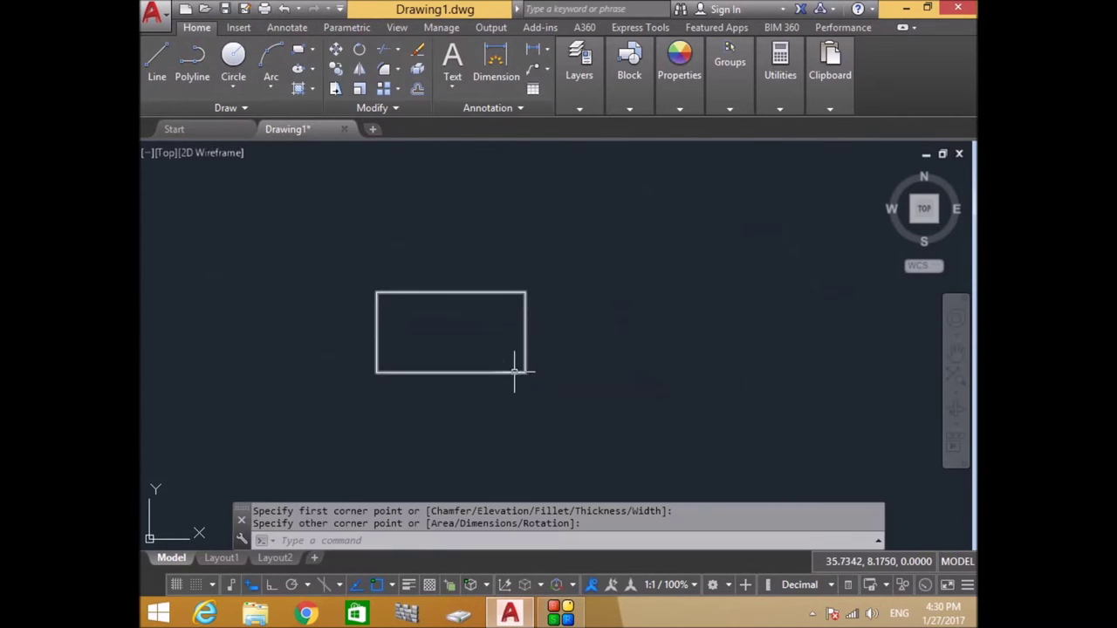
left_click(417, 90)
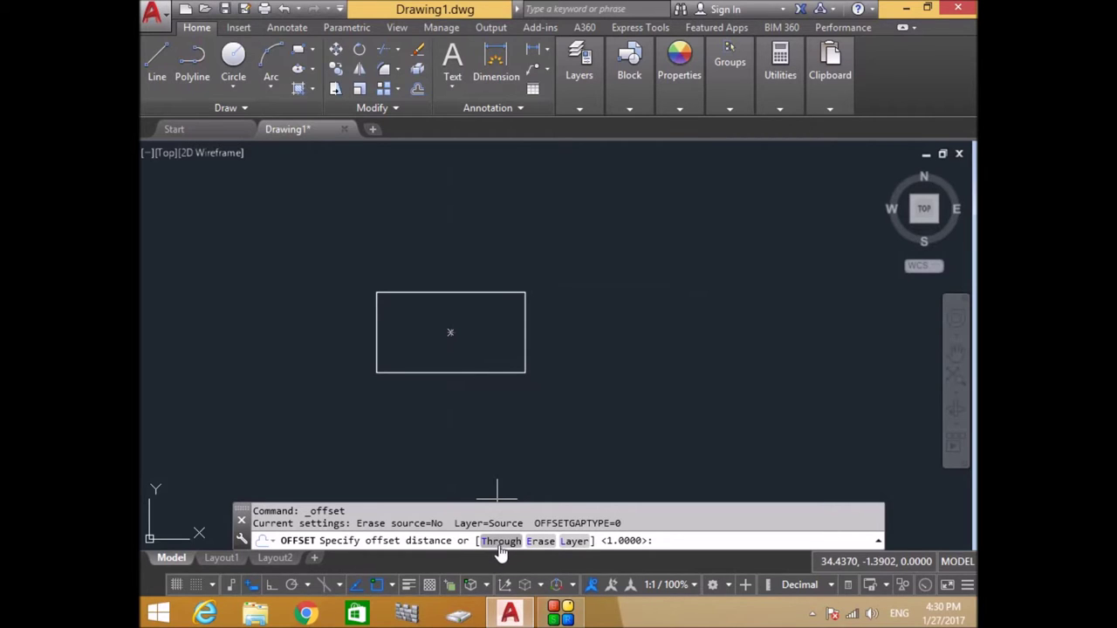
Step: Offset the rectangle with the Through option, outward and inward, then undo with U
left_click(501, 541)
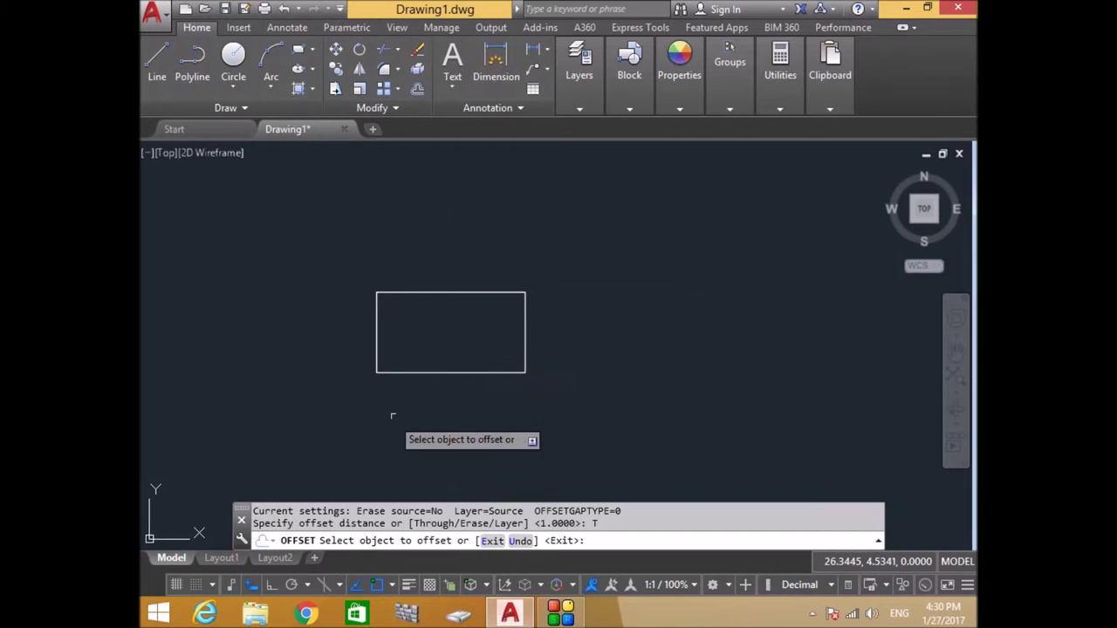
left_click(445, 372)
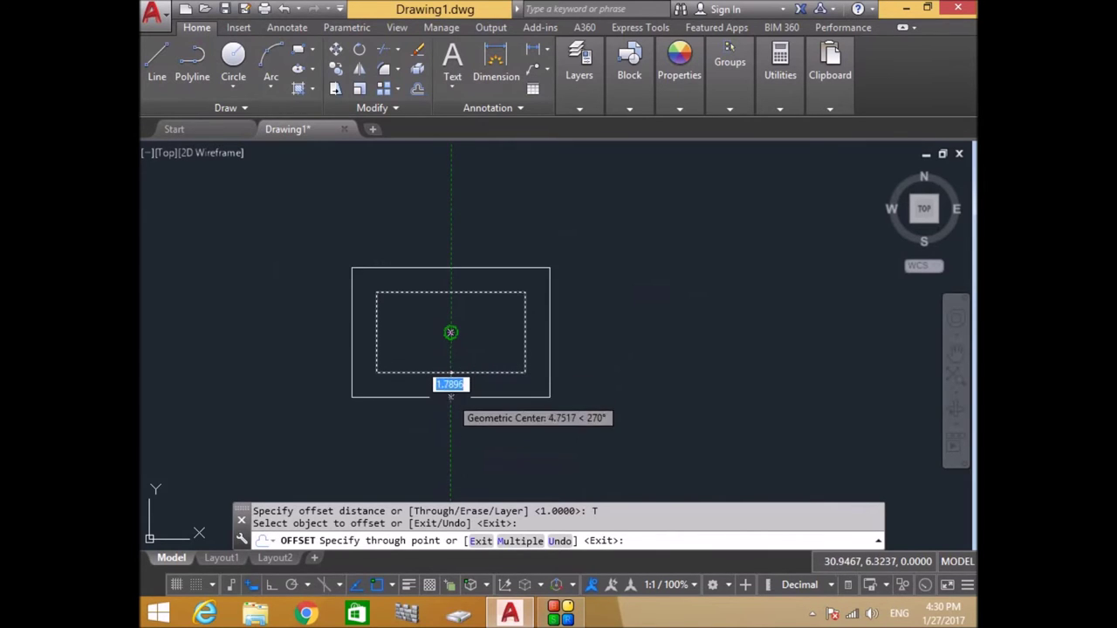
left_click(449, 415)
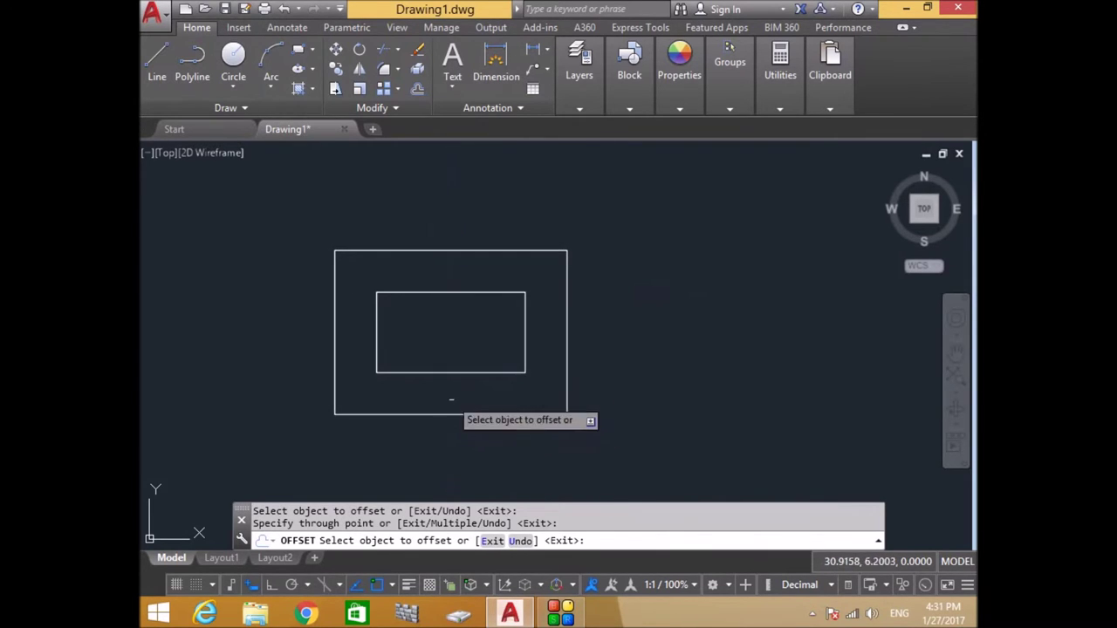
left_click(448, 373)
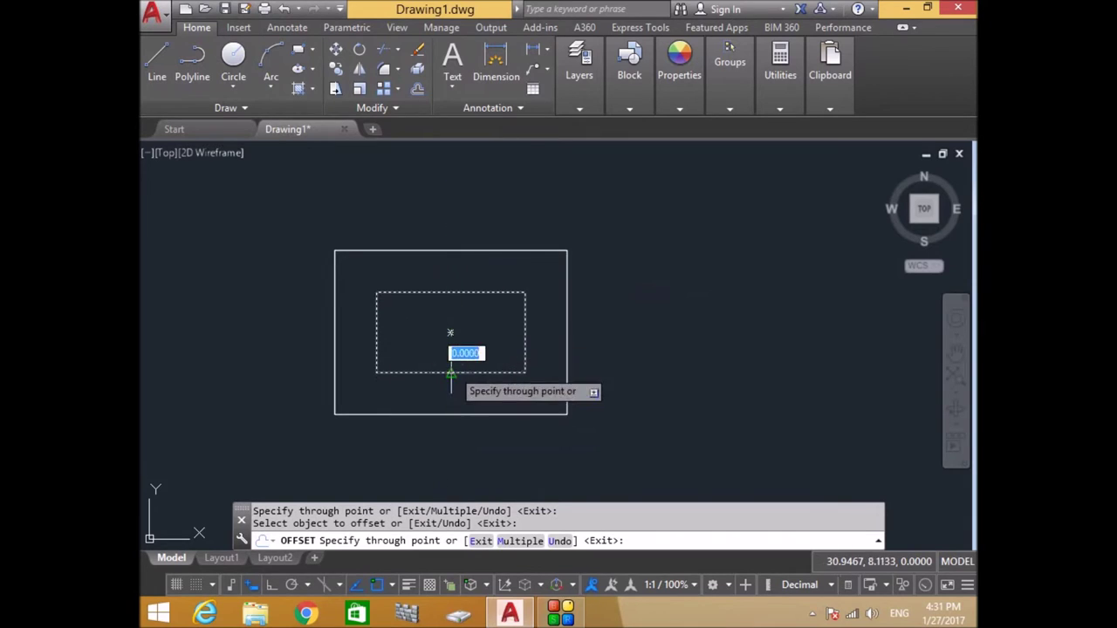
left_click(451, 350)
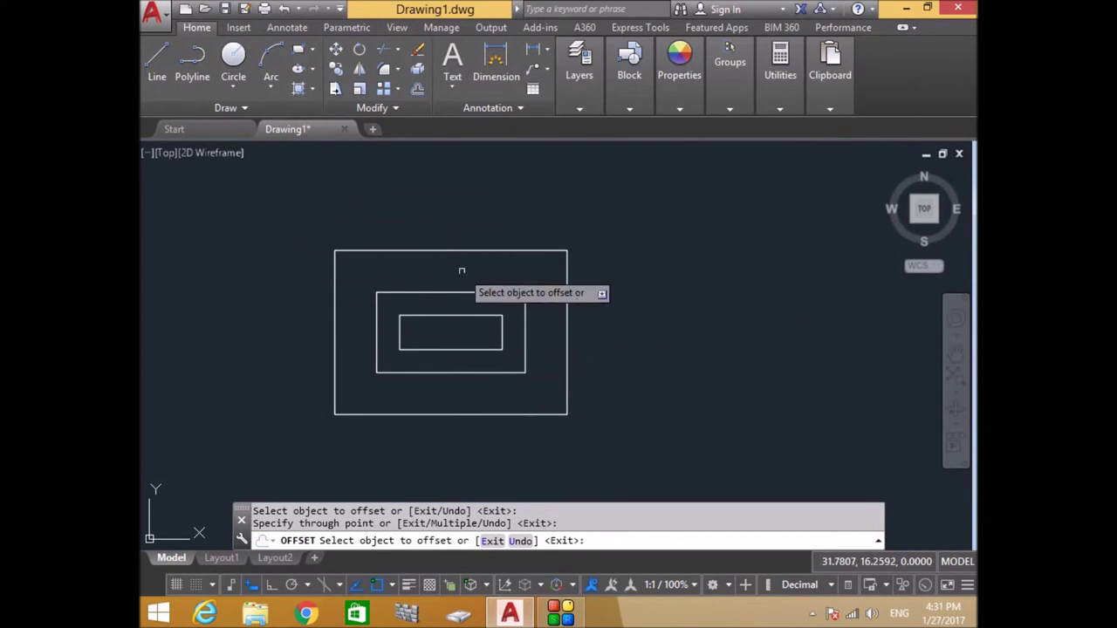
left_click(447, 316)
left_click(447, 317)
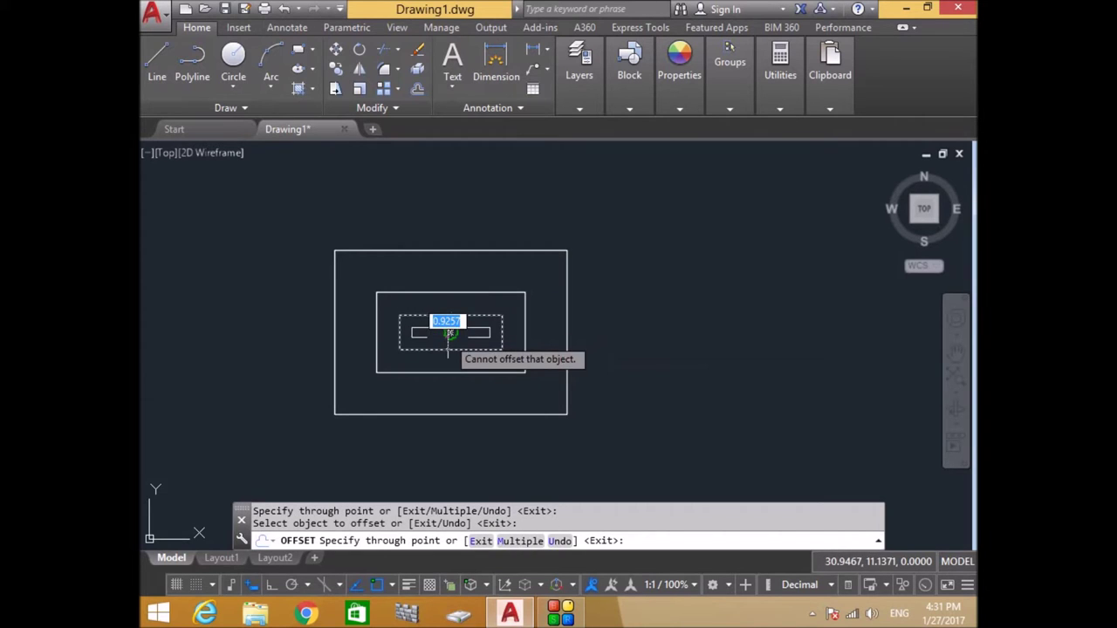
key("Escape")
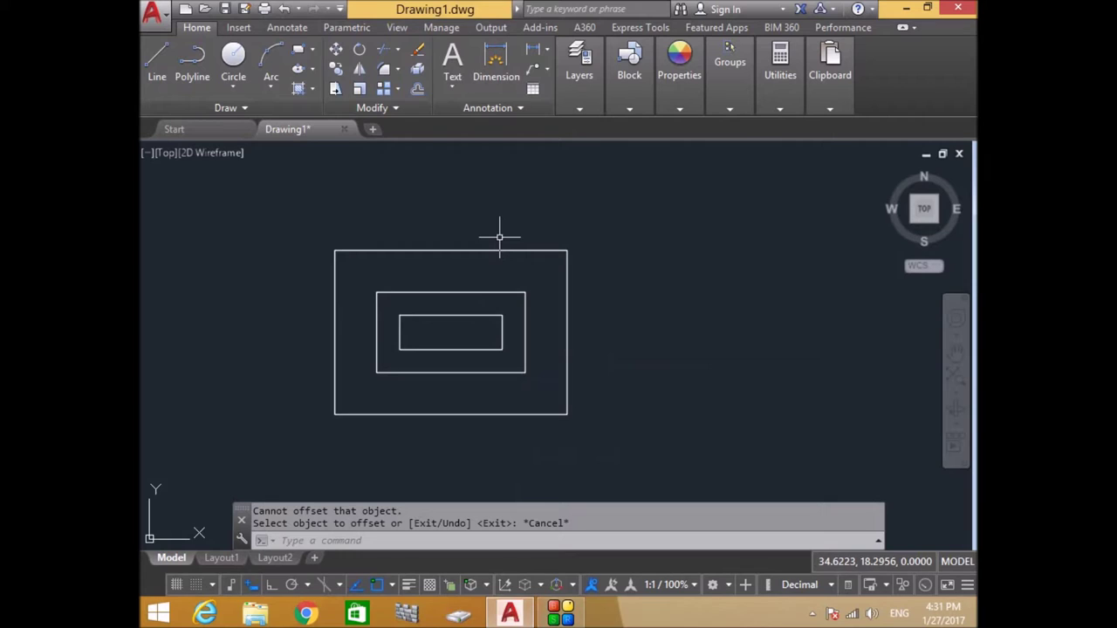
type("u")
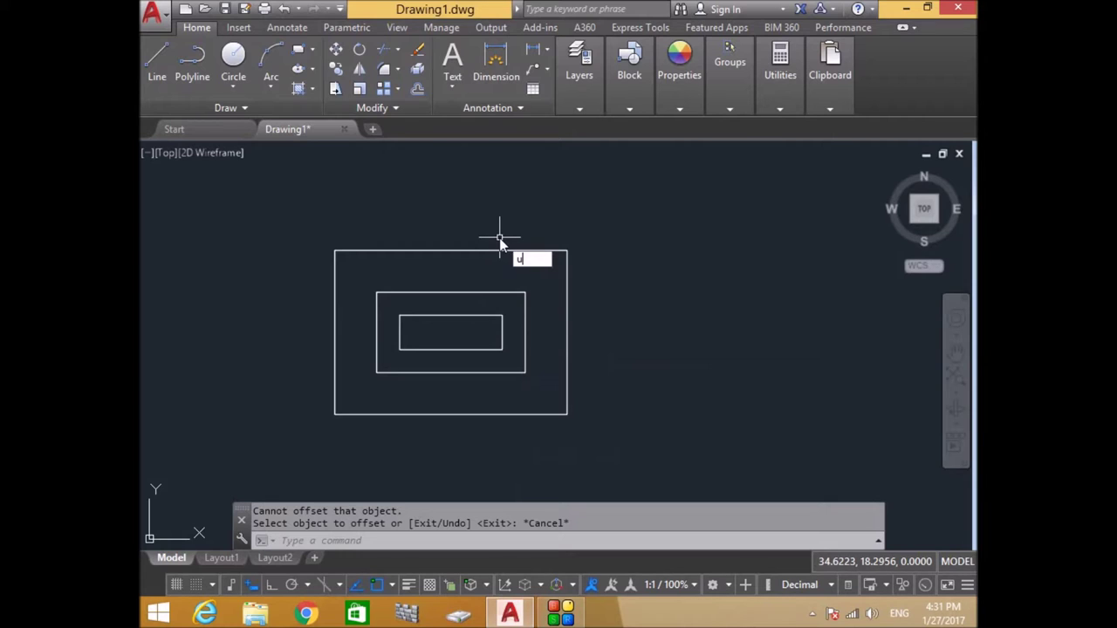
key("Return")
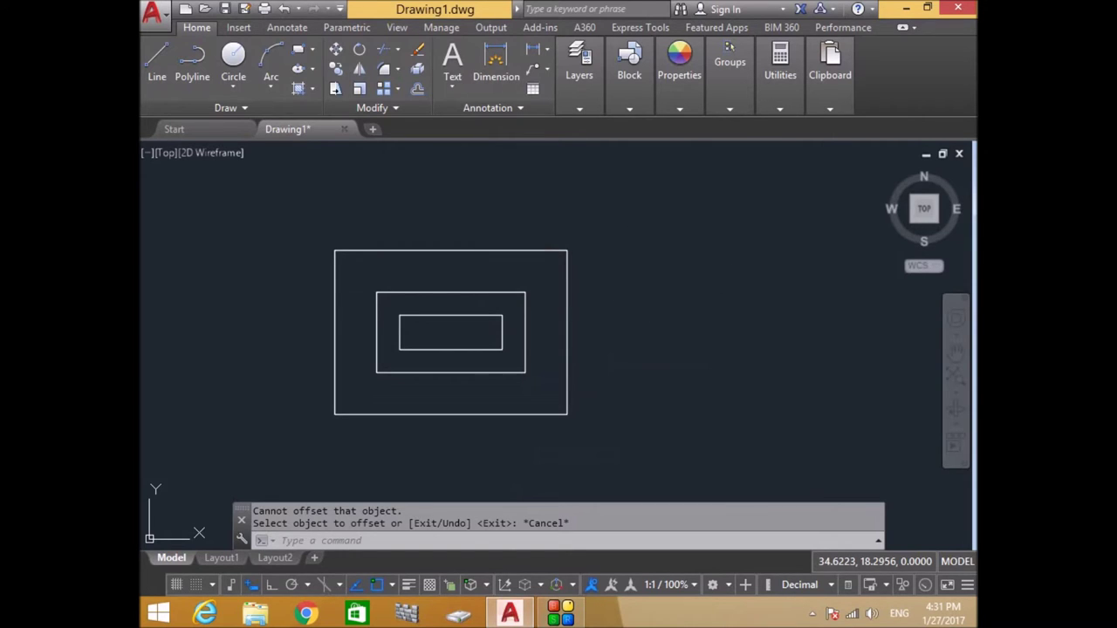
Step: Draw a new rectangle by picking two opposite corners
left_click(298, 50)
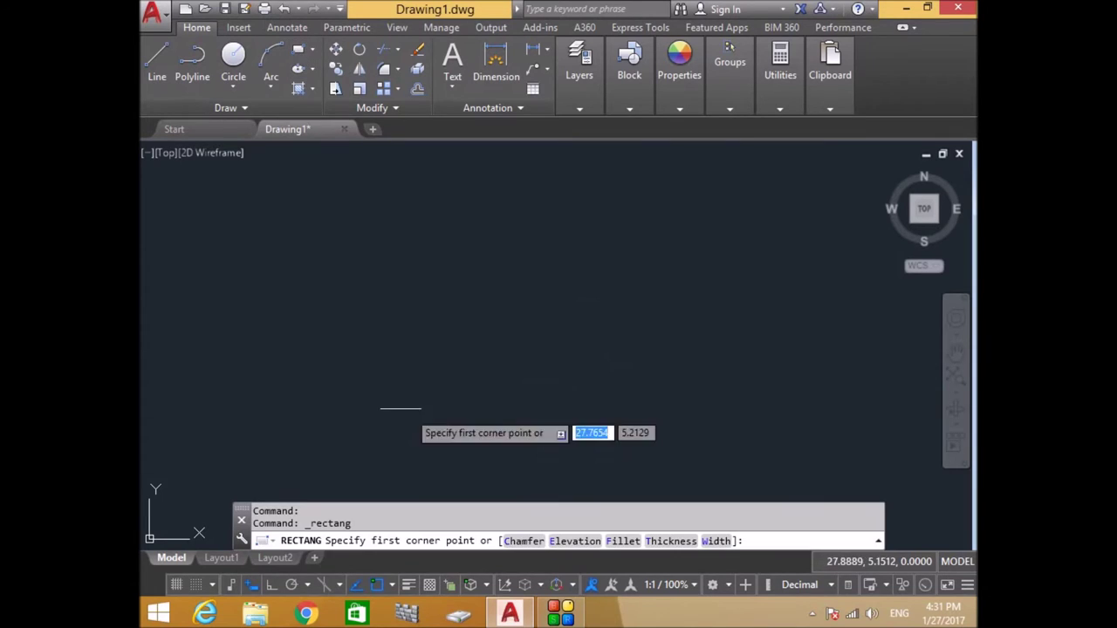
left_click(364, 259)
left_click(541, 369)
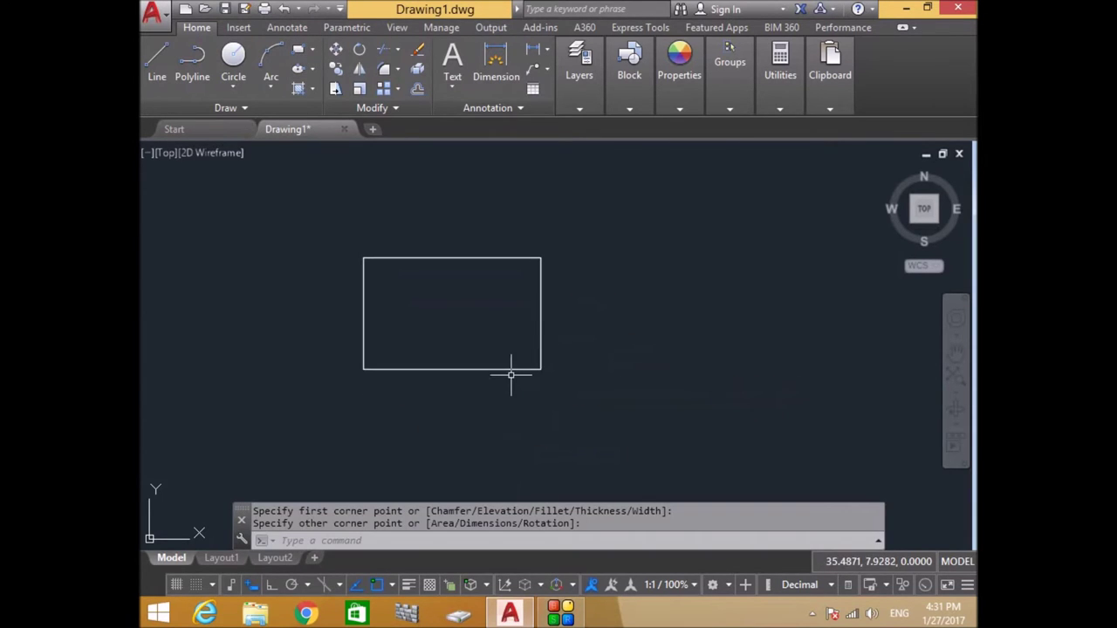
Step: Start Offset, briefly check the layer controls, then restart Offset and choose the Erase option
left_click(419, 89)
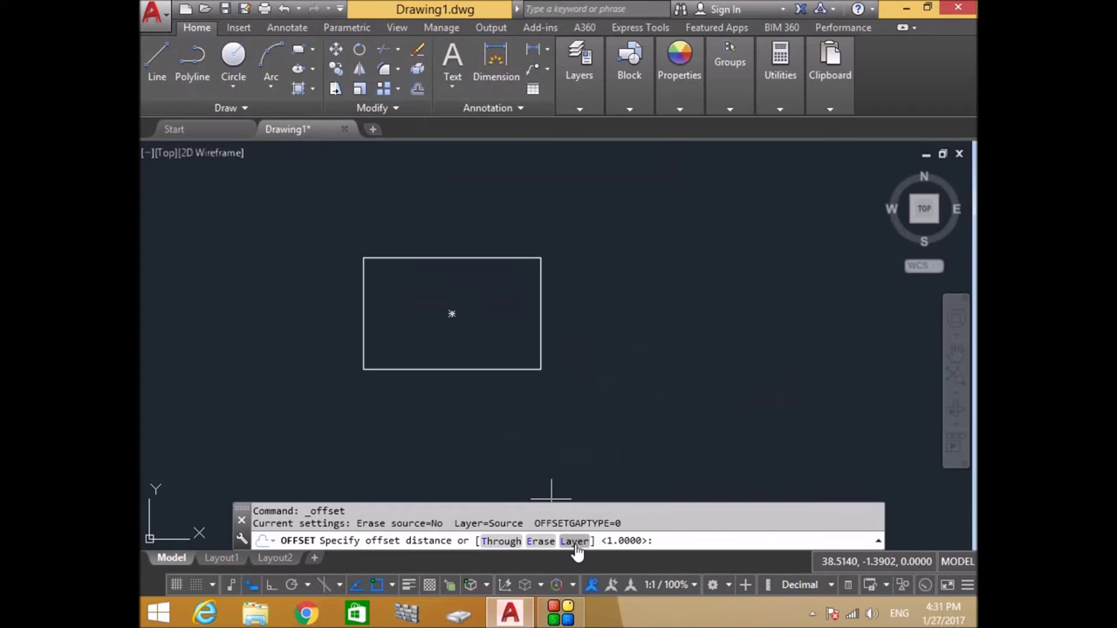
left_click(581, 109)
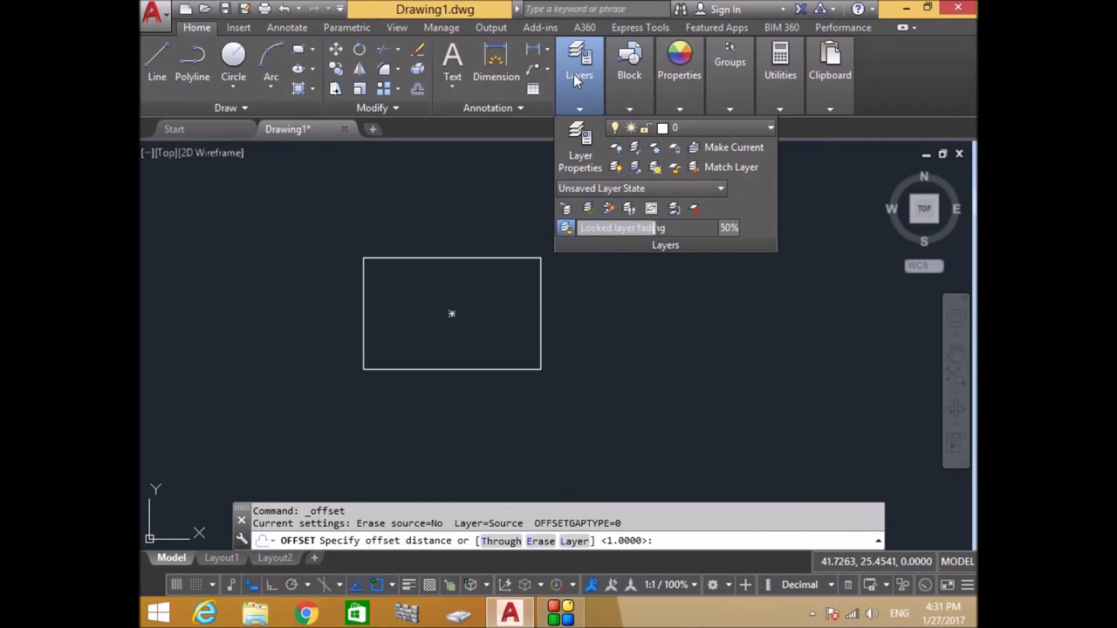
key("Escape")
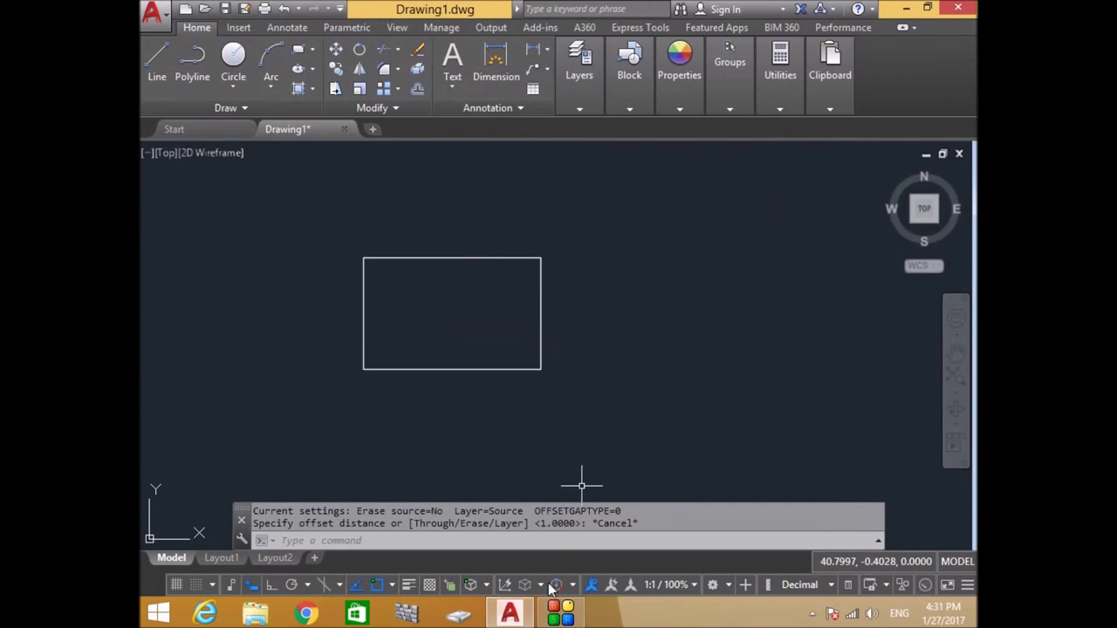
left_click(419, 90)
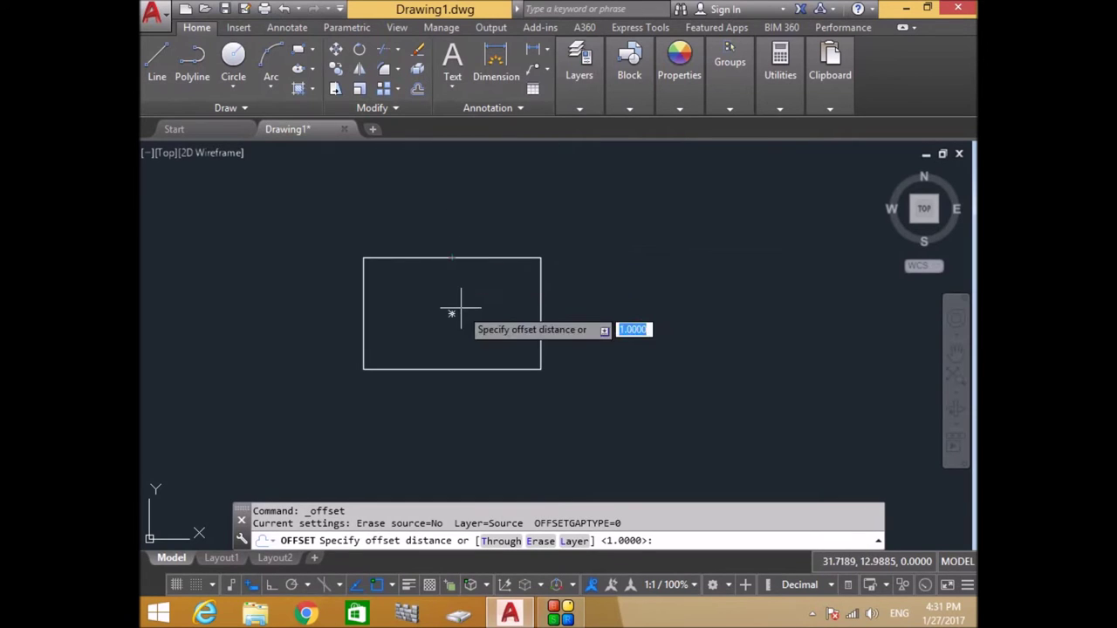
left_click(541, 542)
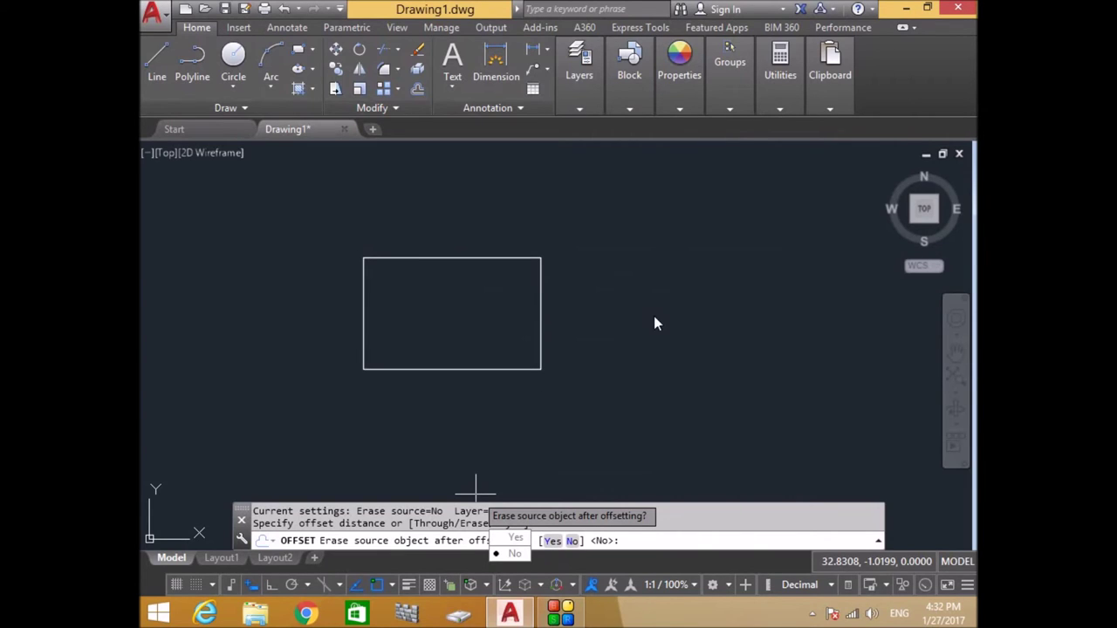
Step: Offset the rectangle outward through a picked point with Erase set to Yes, removing the original
left_click(514, 540)
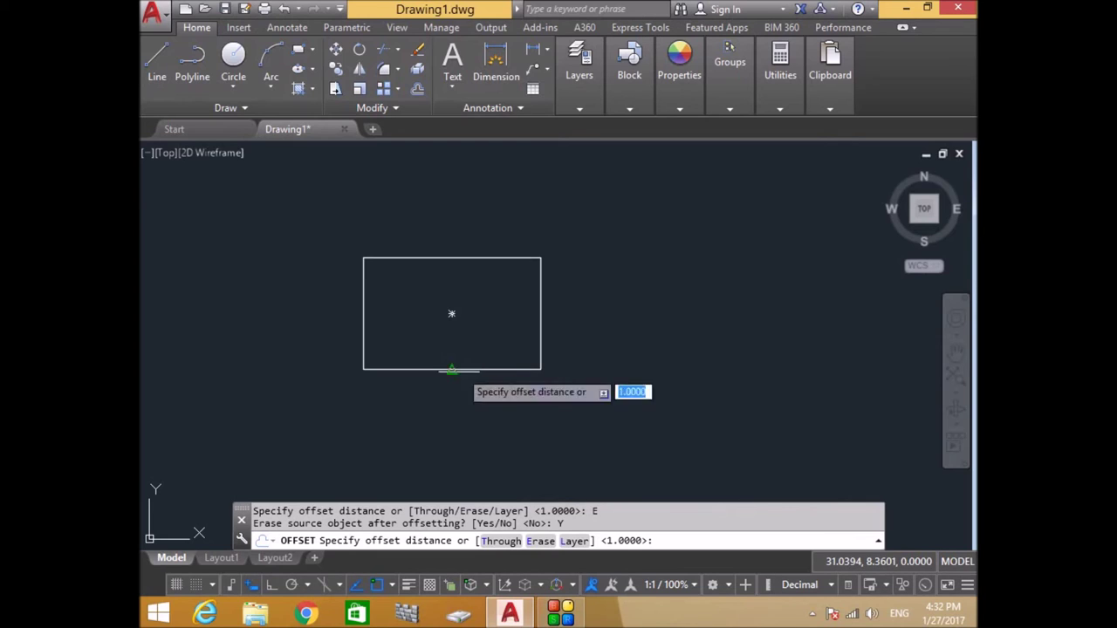
left_click(495, 541)
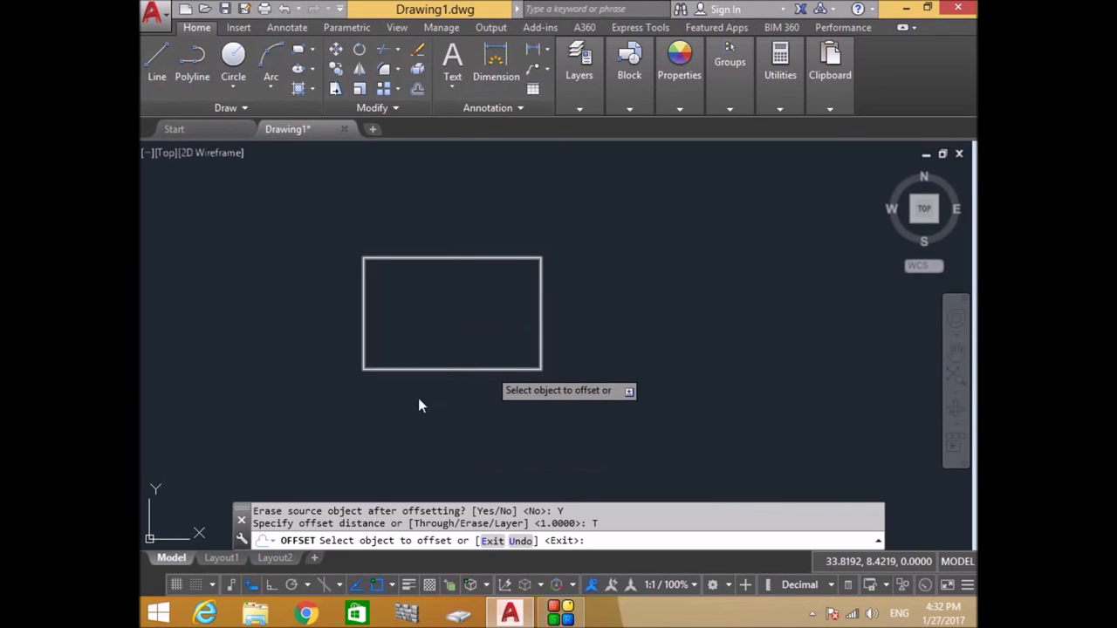
left_click(460, 369)
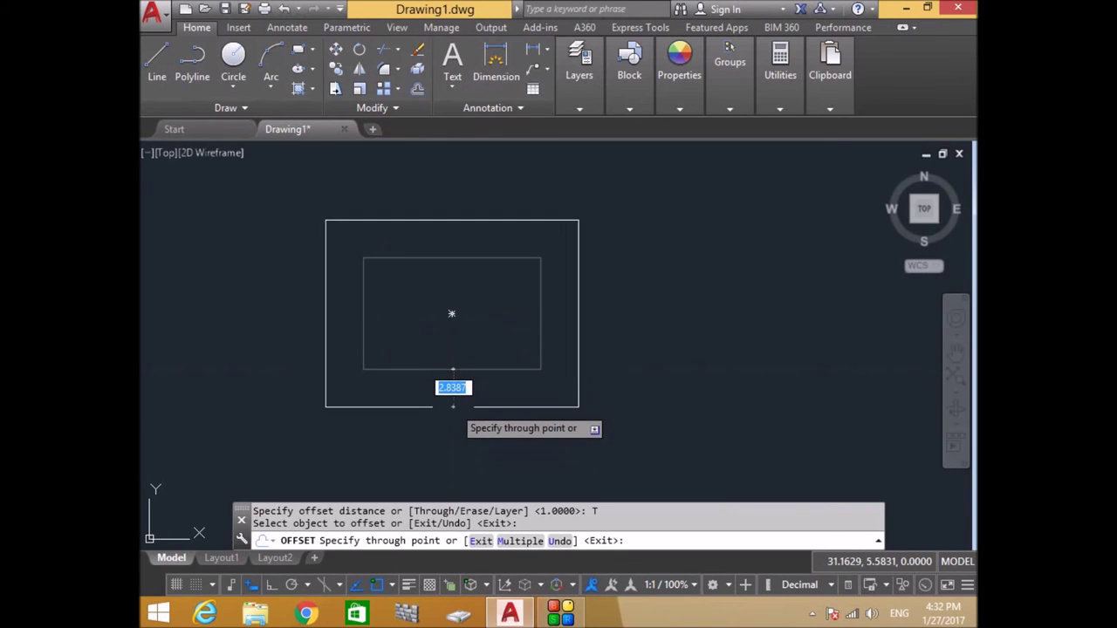
left_click(452, 429)
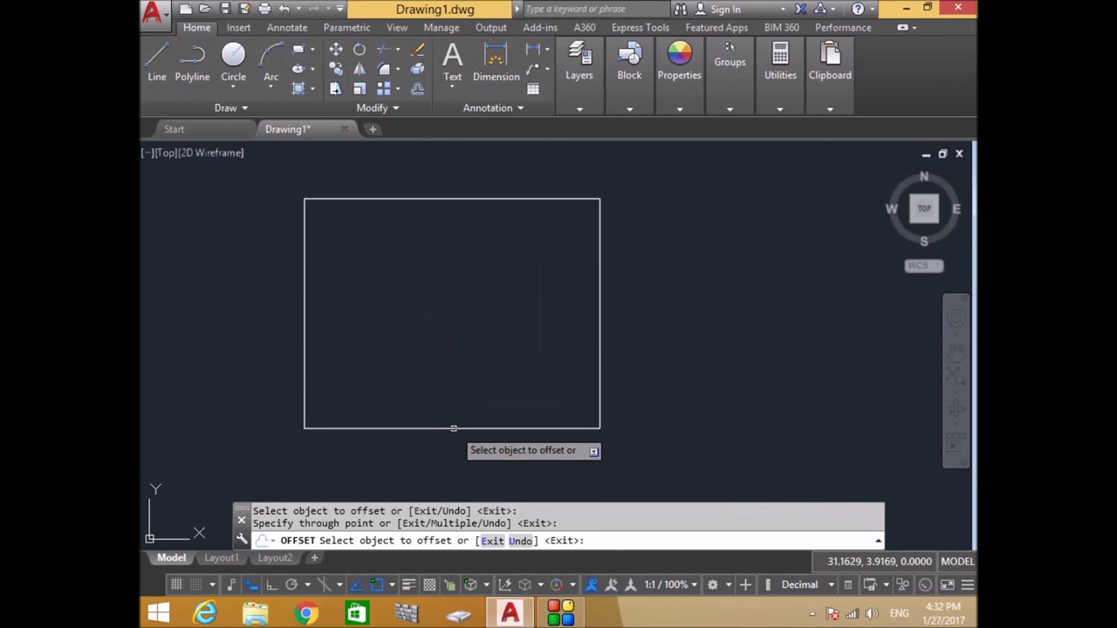